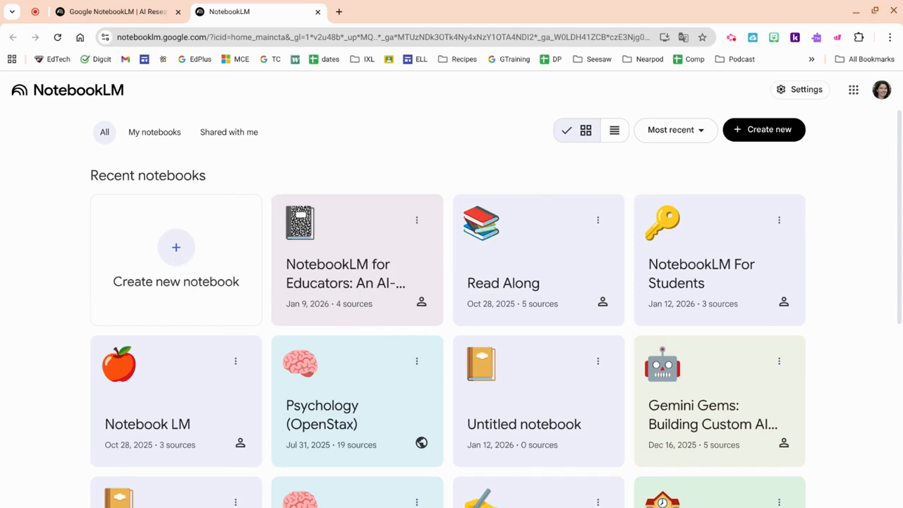
Step: Create a new notebook and add the Notebook LM slide deck from Google Drive as its source
{"action": "left_click", "coordinate": [176, 250]}
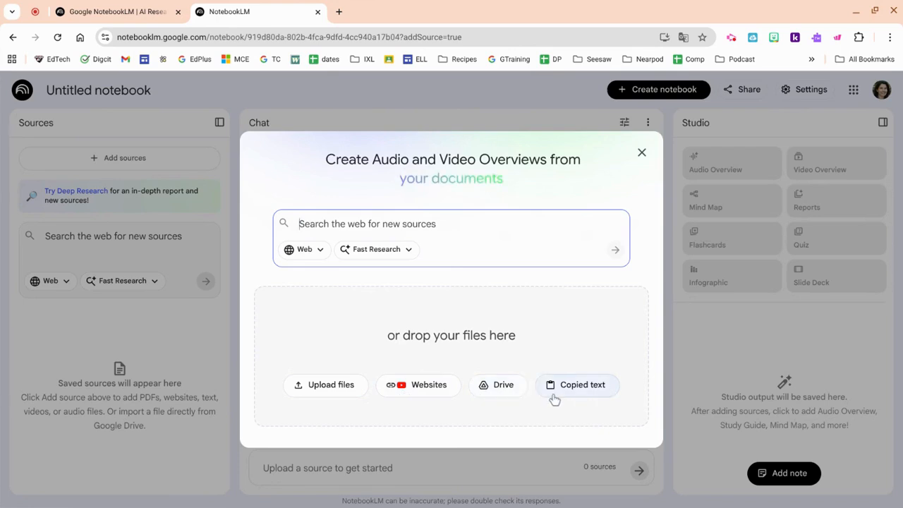
{"action": "left_click", "coordinate": [498, 390]}
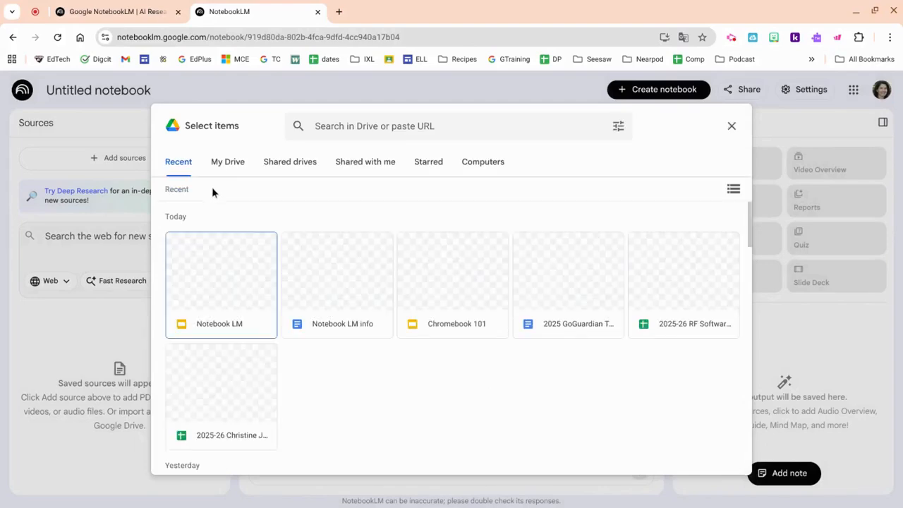
{"action": "double_click", "coordinate": [225, 258]}
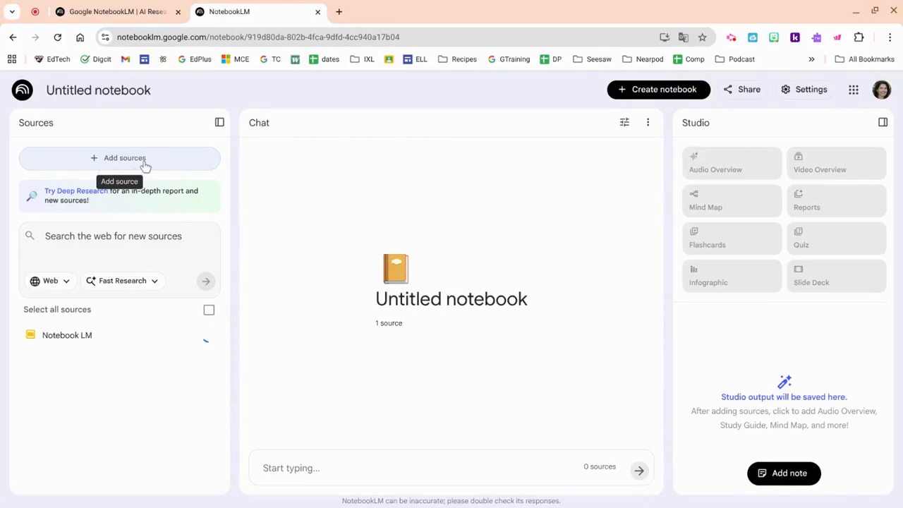
Step: Add the two YouTube links and the support.google.com NotebookLM page as sources, and delete the support page source
{"action": "left_click", "coordinate": [142, 165]}
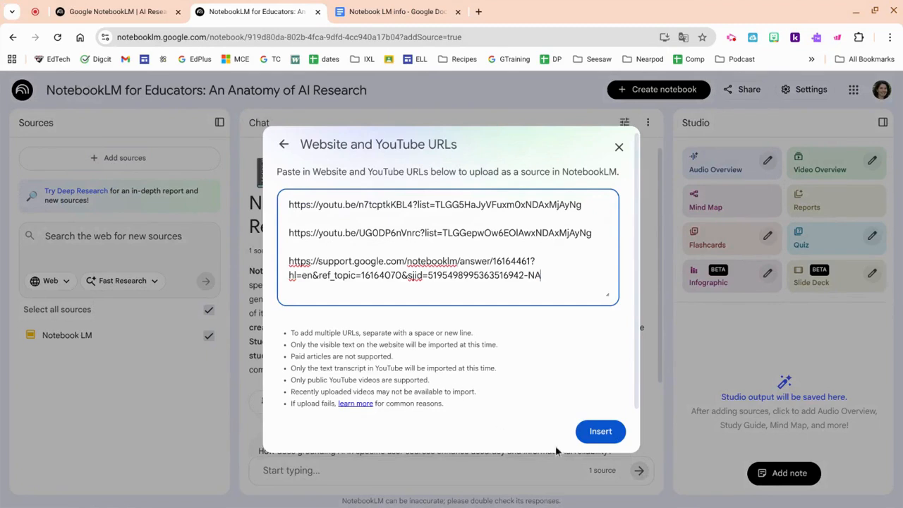
{"action": "left_click", "coordinate": [596, 434]}
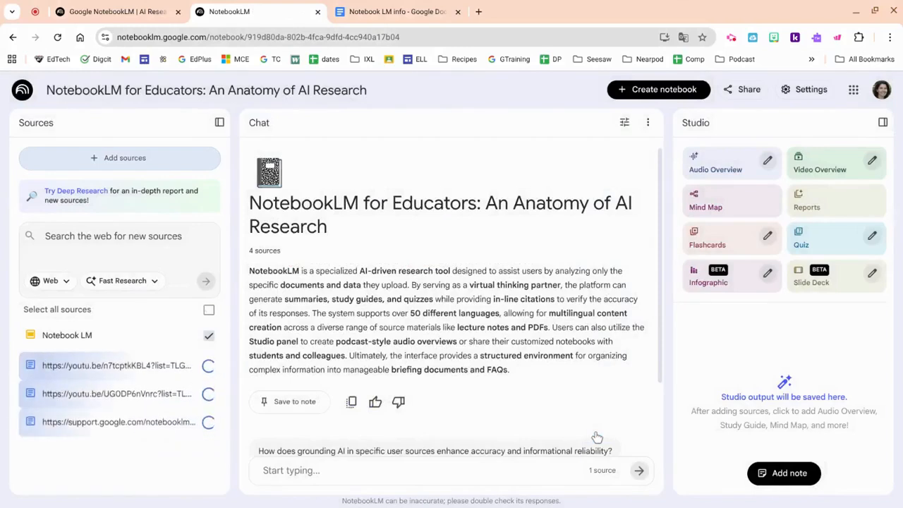
{"action": "left_click", "coordinate": [31, 421]}
{"action": "left_click", "coordinate": [48, 452]}
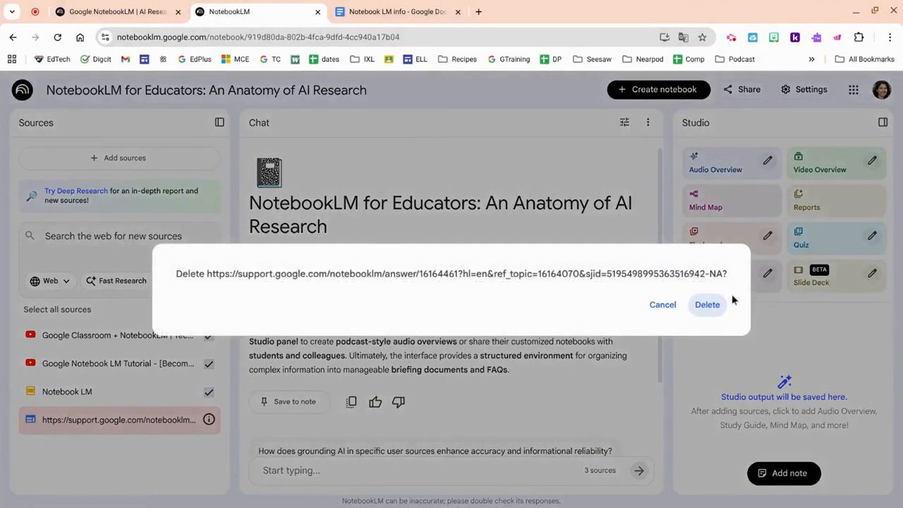
{"action": "left_click", "coordinate": [708, 305]}
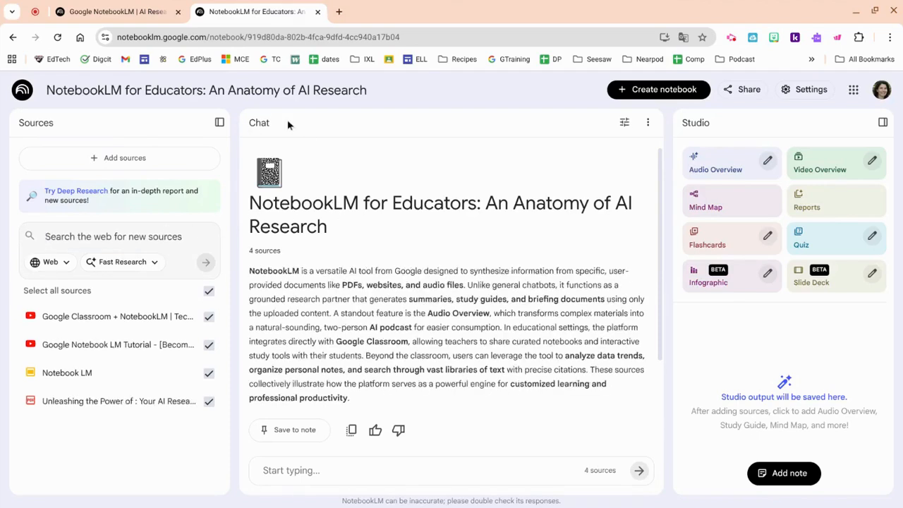
Step: Configure the chat with the Learning Guide style and the Default response length
{"action": "left_click", "coordinate": [624, 124]}
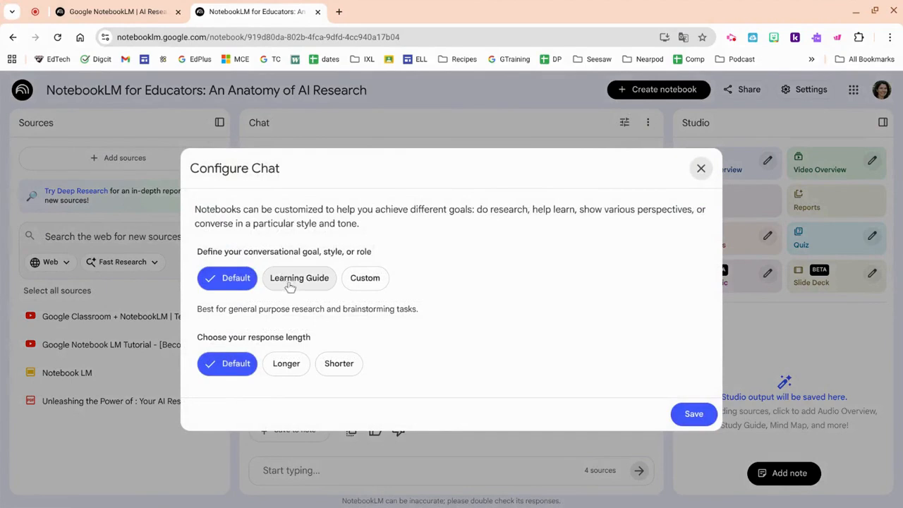
{"action": "left_click", "coordinate": [360, 278]}
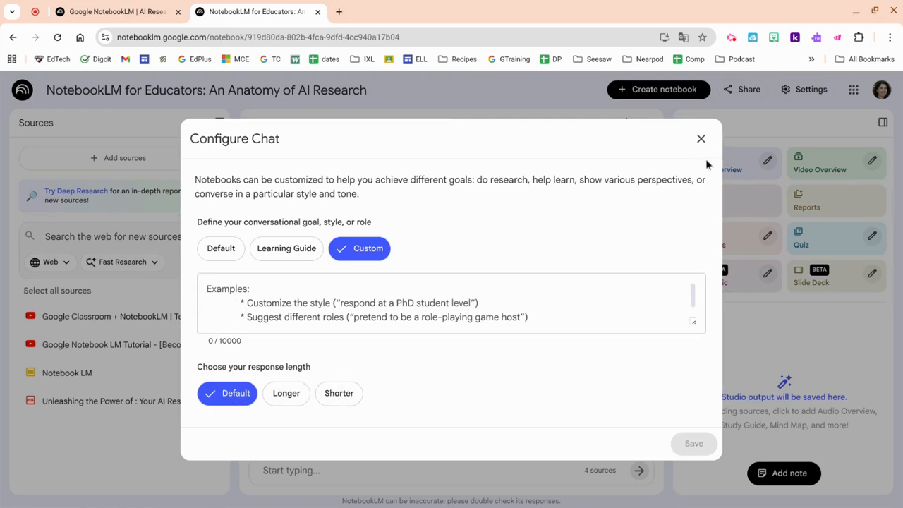
{"action": "left_click", "coordinate": [296, 248]}
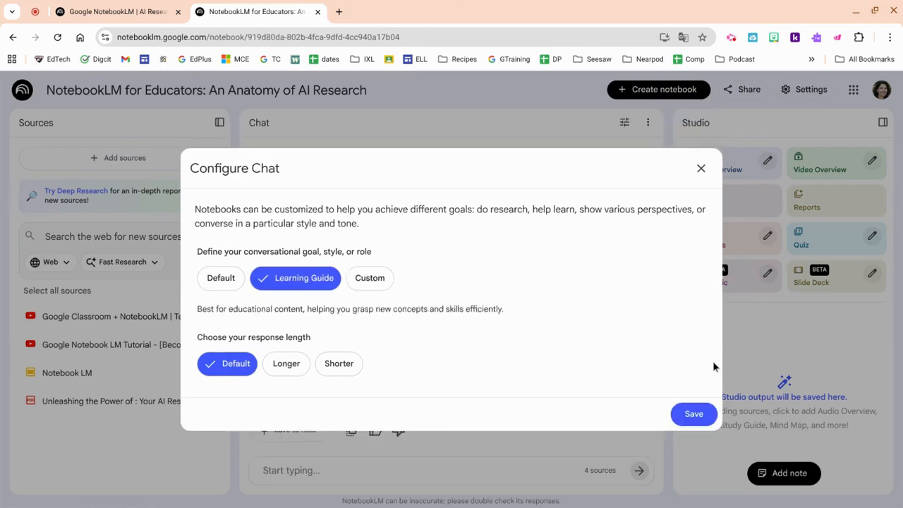
{"action": "left_click", "coordinate": [693, 414]}
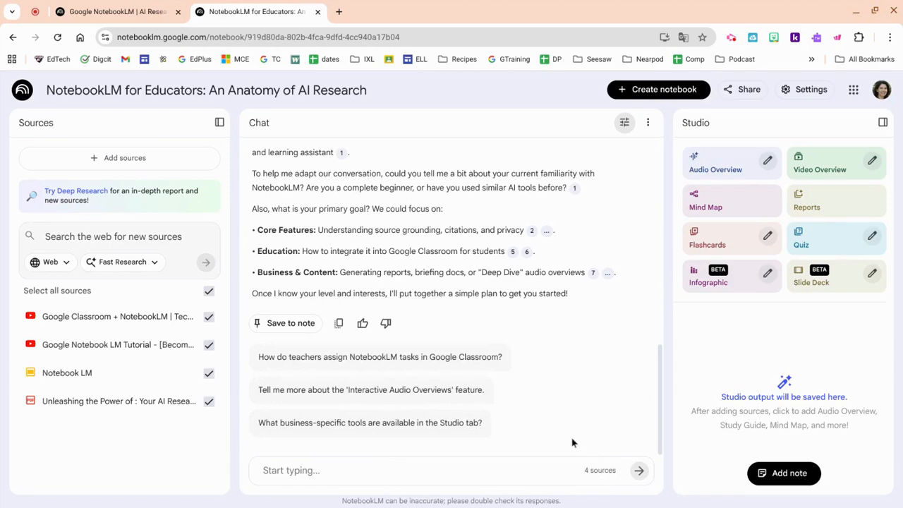
Step: Ask the suggested question "How do teachers assign NotebookLM tasks in Google Classroom?" and save the answer as a note
{"action": "left_click", "coordinate": [479, 358]}
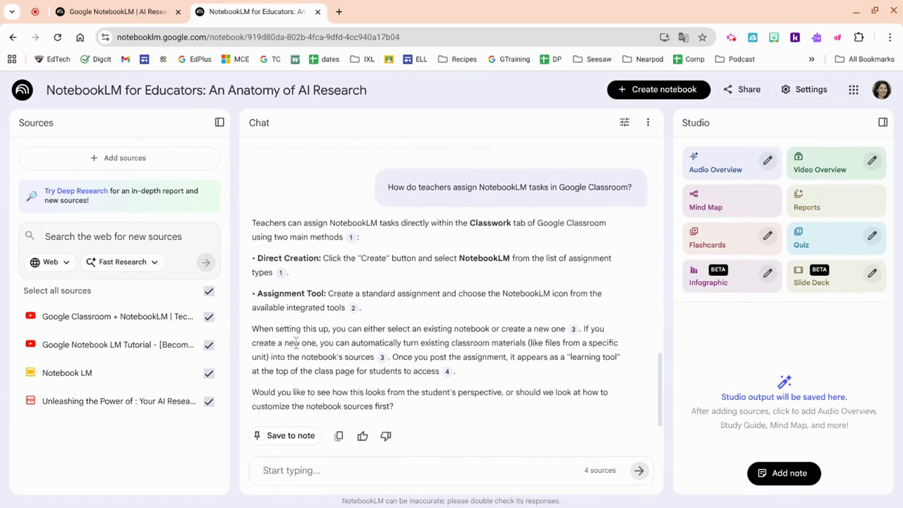
{"action": "left_click", "coordinate": [288, 441]}
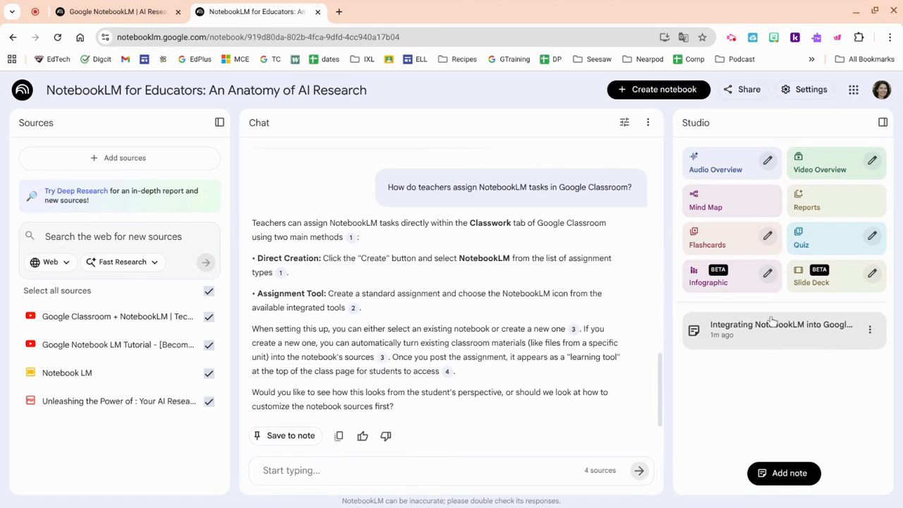
Step: Look back through the chat from its opening summary and check the option for deleting the chat history
{"action": "scroll", "coordinate": [554, 381], "scroll_direction": "up", "scroll_amount": 15}
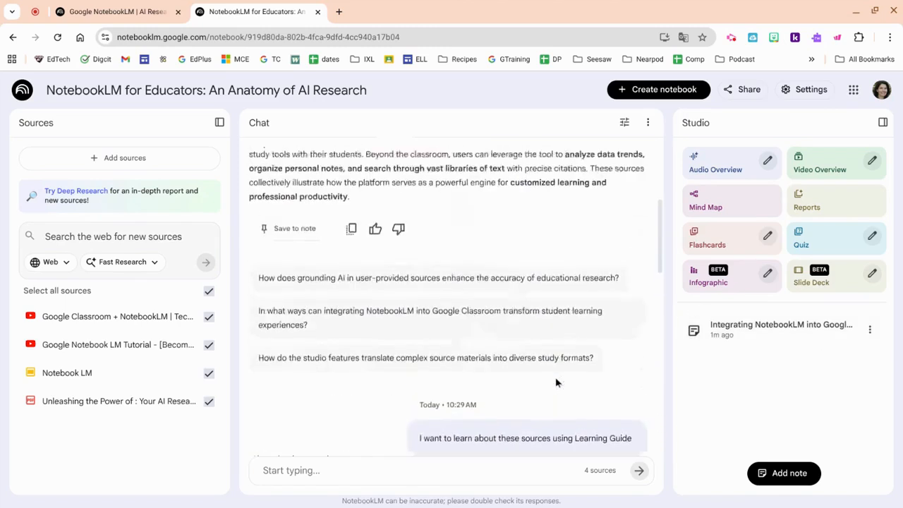
{"action": "scroll", "coordinate": [451, 296], "scroll_direction": "up", "scroll_amount": 2}
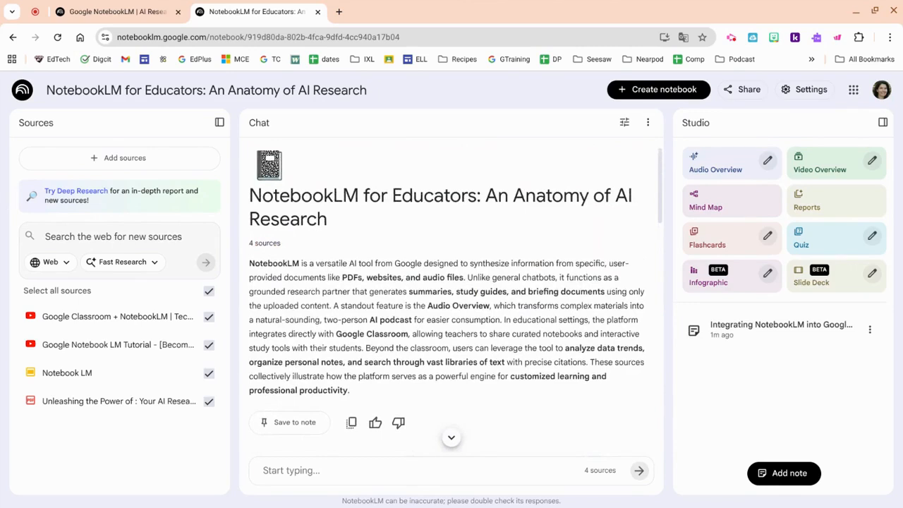
{"action": "scroll", "coordinate": [645, 241], "scroll_direction": "down", "scroll_amount": 5}
{"action": "scroll", "coordinate": [646, 240], "scroll_direction": "up", "scroll_amount": 5}
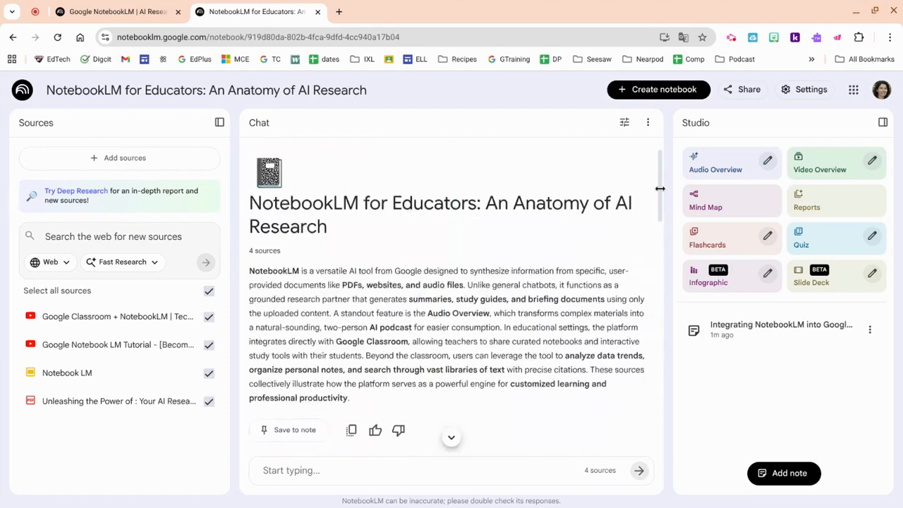
{"action": "left_click", "coordinate": [648, 125]}
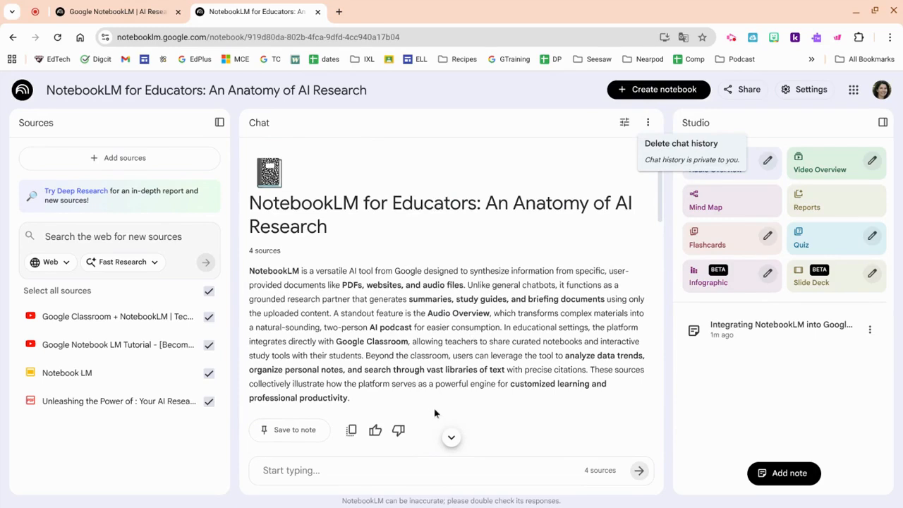
{"action": "left_click", "coordinate": [776, 123]}
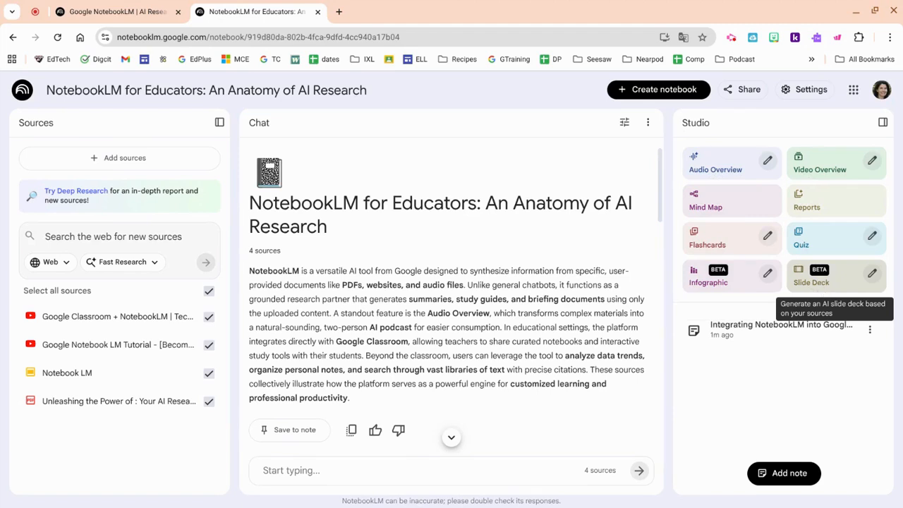
Step: Customize the Audio Overview with the Brief format, keeping English as the language
{"action": "left_click", "coordinate": [768, 163]}
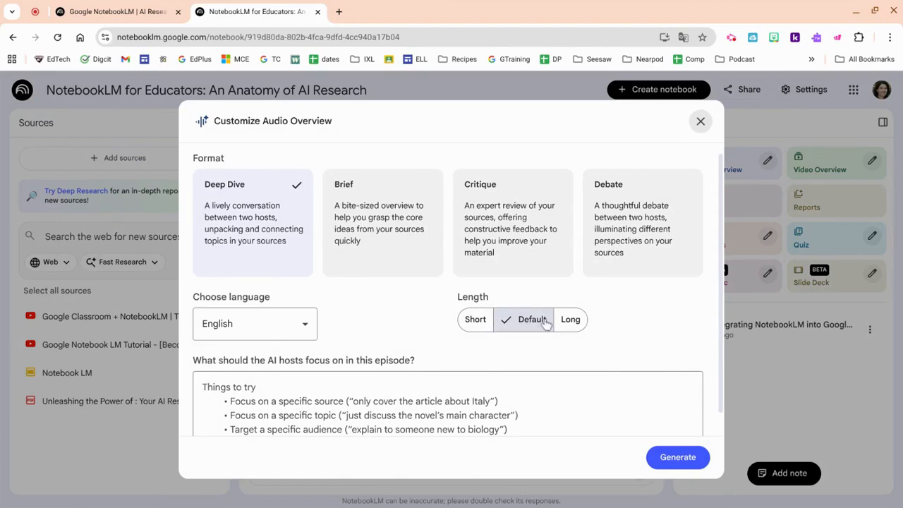
{"action": "left_click", "coordinate": [254, 331]}
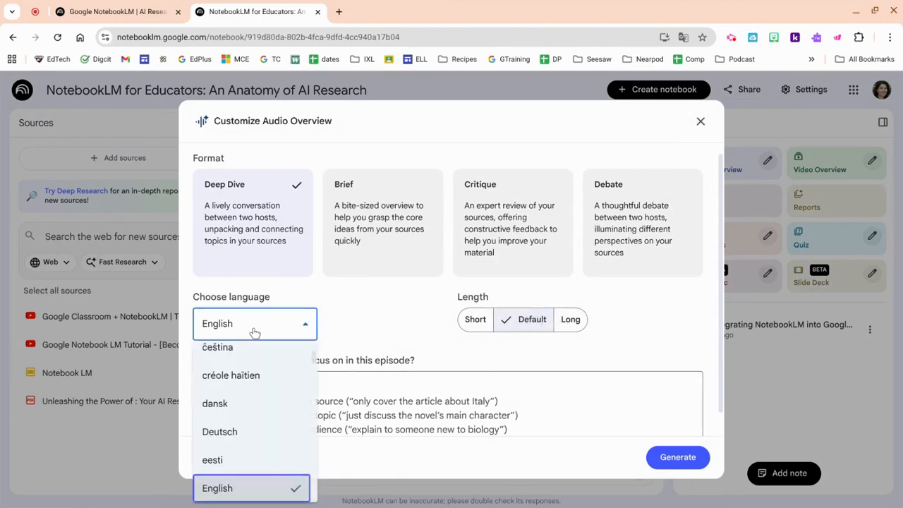
{"action": "left_click", "coordinate": [360, 319]}
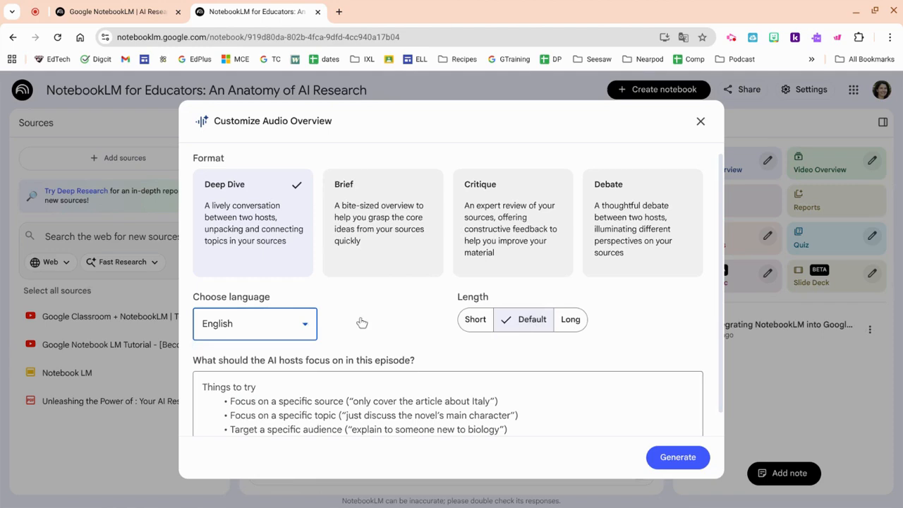
{"action": "left_click", "coordinate": [452, 390]}
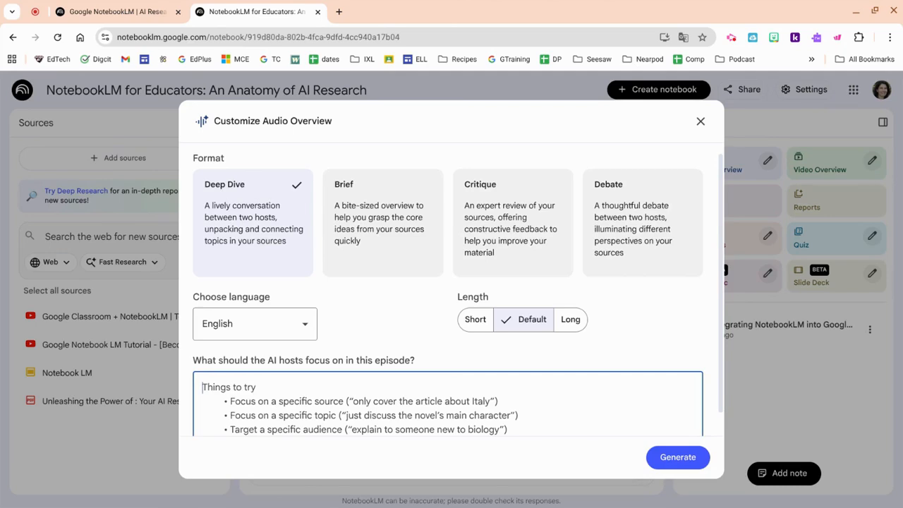
{"action": "left_click", "coordinate": [371, 197]}
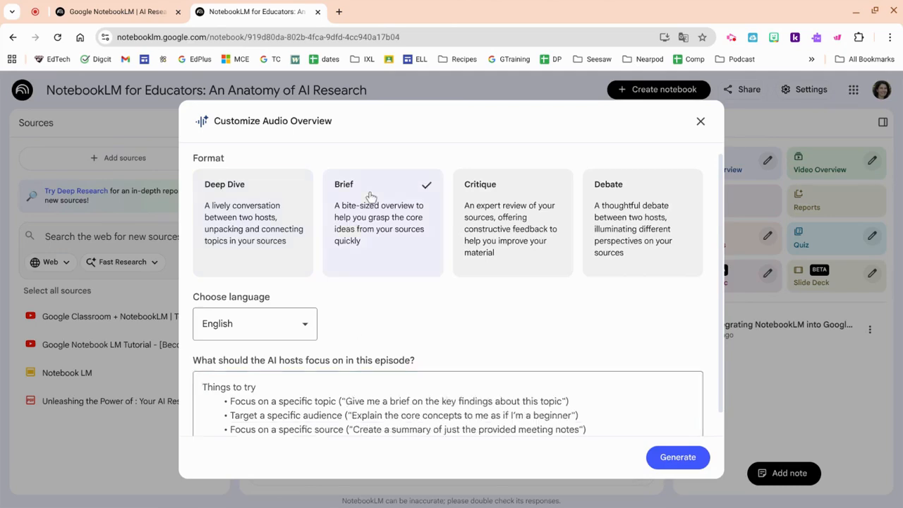
Step: Generate the audio overview focused on "How can K-12 teachers use NotebookLm to create resources for their students? How can students use NotebookLM to help them learn."
{"action": "left_click", "coordinate": [280, 394]}
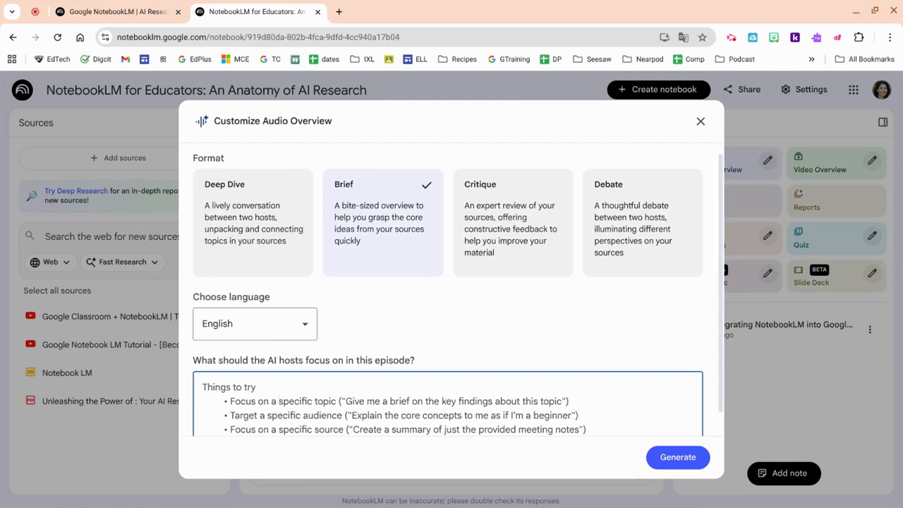
{"action": "type", "text": "H"}
{"action": "type", "text": "ow can K-12 teachers use NotebookLm to create resources for their students? How can students use NotebookLM to help them learn"}
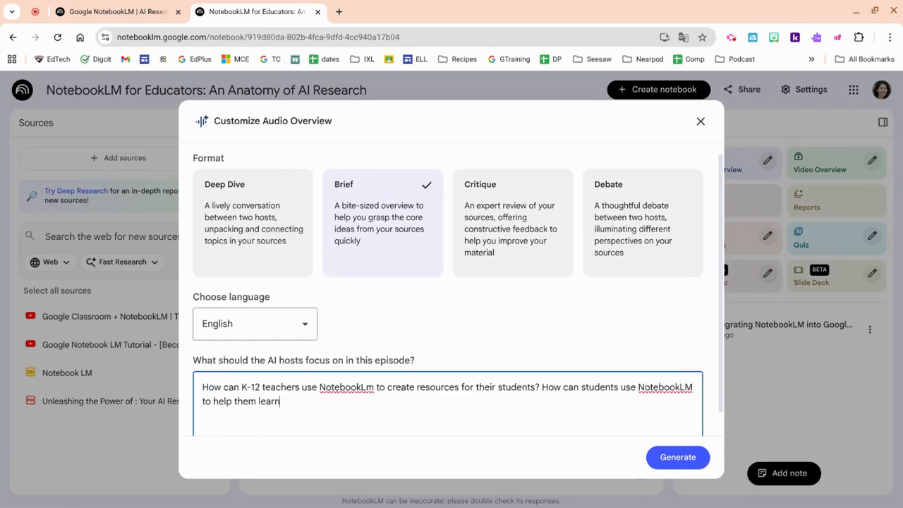
{"action": "type", "text": "."}
{"action": "scroll", "coordinate": [625, 326], "scroll_direction": "down", "scroll_amount": 1}
{"action": "left_click", "coordinate": [675, 459]}
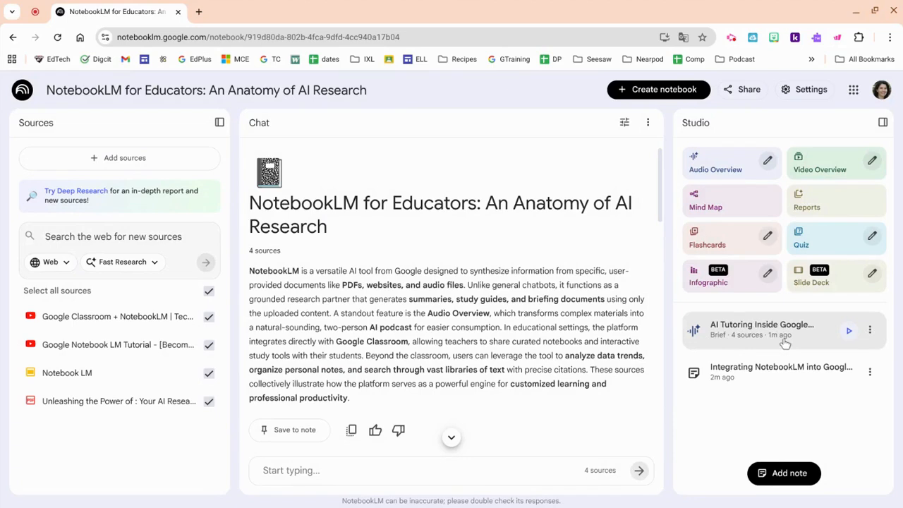
Step: Play a few seconds of the generated audio overview, pause it, and view the custom prompt behind it
{"action": "left_click", "coordinate": [847, 337]}
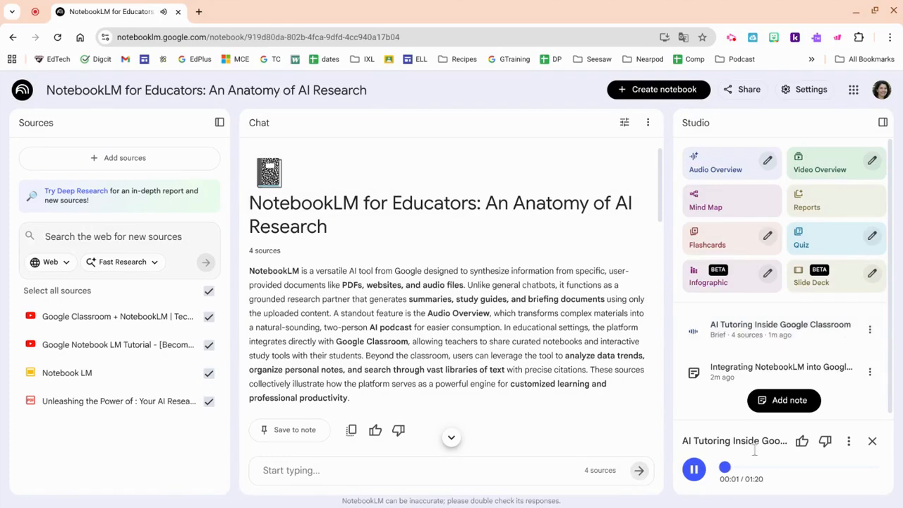
{"action": "left_click", "coordinate": [693, 469]}
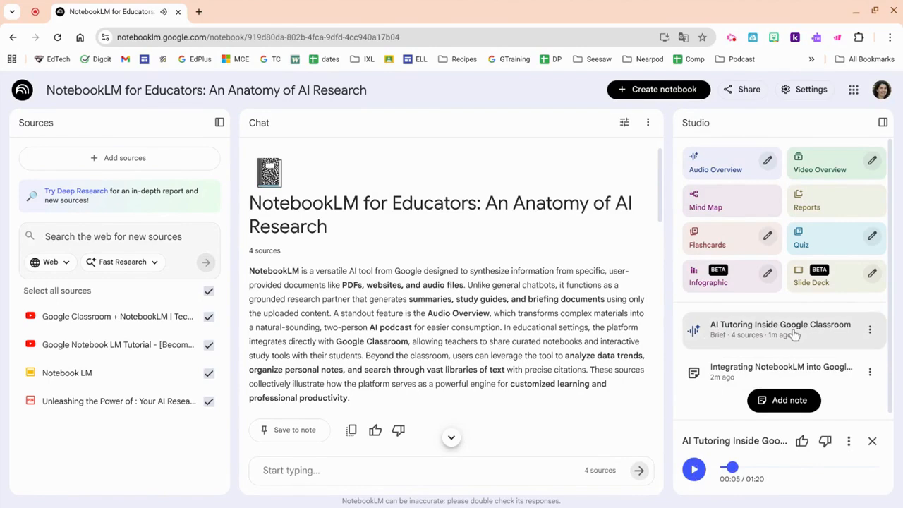
{"action": "left_click", "coordinate": [871, 332]}
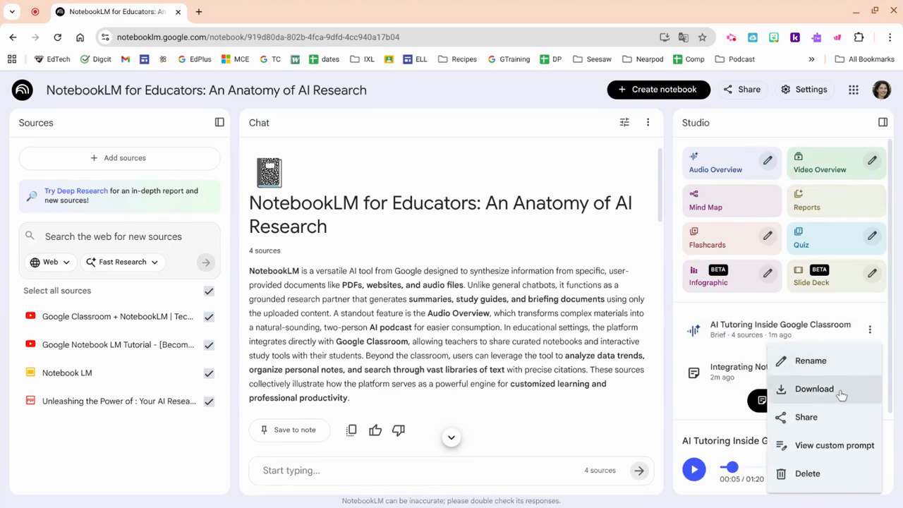
{"action": "left_click", "coordinate": [832, 453]}
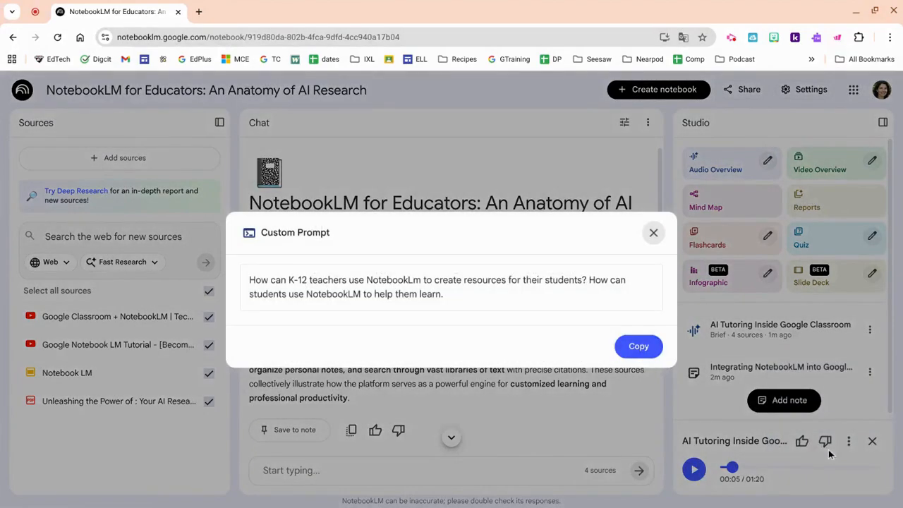
{"action": "left_click", "coordinate": [653, 232]}
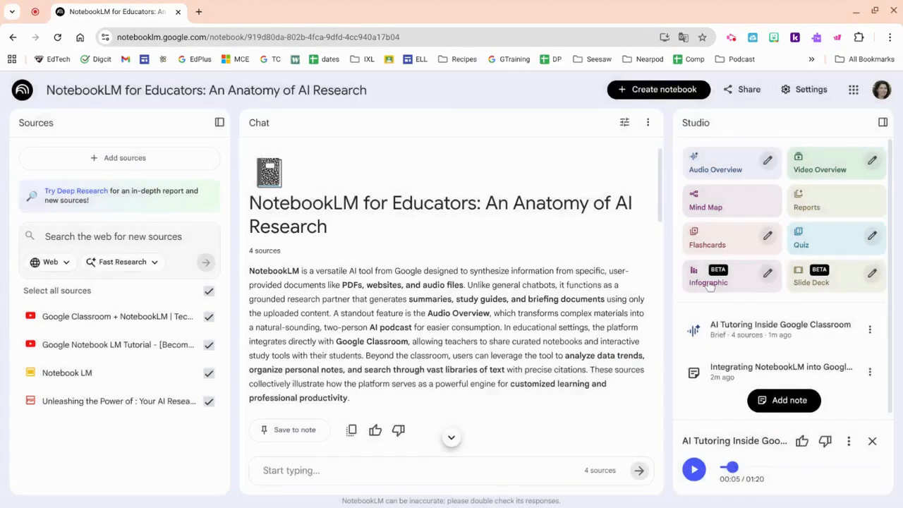
Step: Check the audio player's options for playback speed, downloading and sharing
{"action": "left_click", "coordinate": [849, 441]}
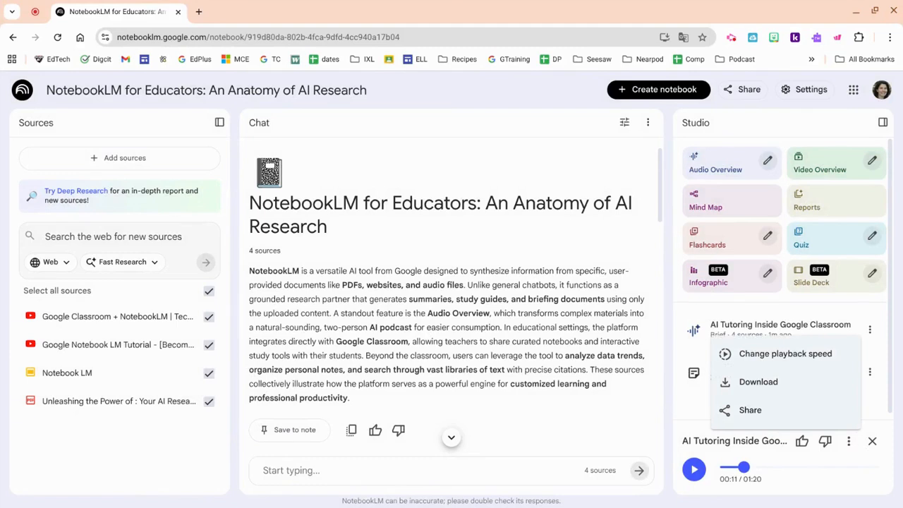
{"action": "mouse_move", "coordinate": [801, 363]}
{"action": "left_click", "coordinate": [688, 417]}
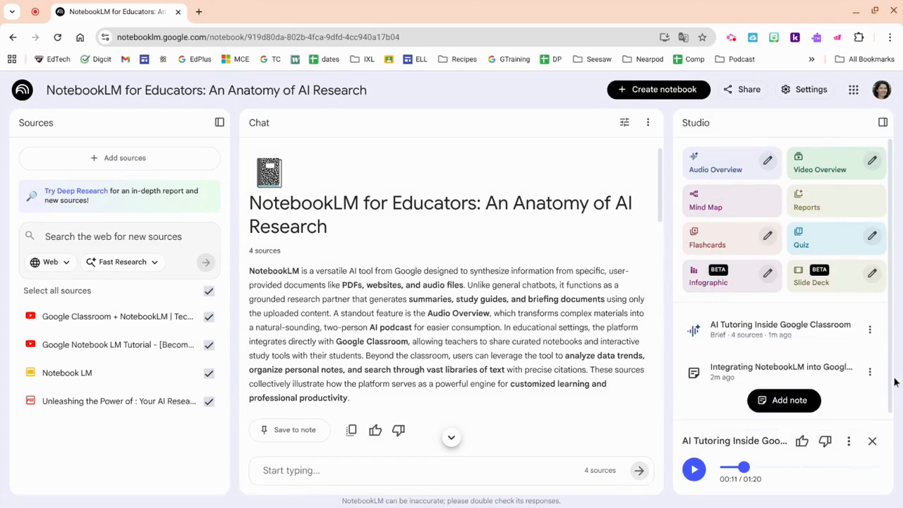
Step: Review the Video Overview customization options, including the Custom visual style and the host focus prompt, and close them without generating
{"action": "left_click", "coordinate": [873, 162]}
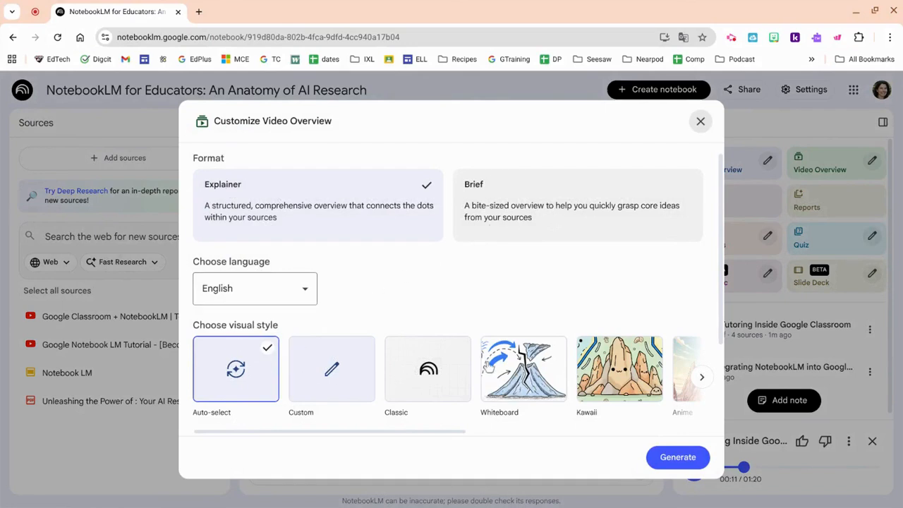
{"action": "mouse_move", "coordinate": [421, 434]}
{"action": "left_mouse_down"}
{"action": "mouse_move", "coordinate": [654, 443]}
{"action": "mouse_move", "coordinate": [601, 430]}
{"action": "mouse_move", "coordinate": [423, 432]}
{"action": "left_mouse_up"}
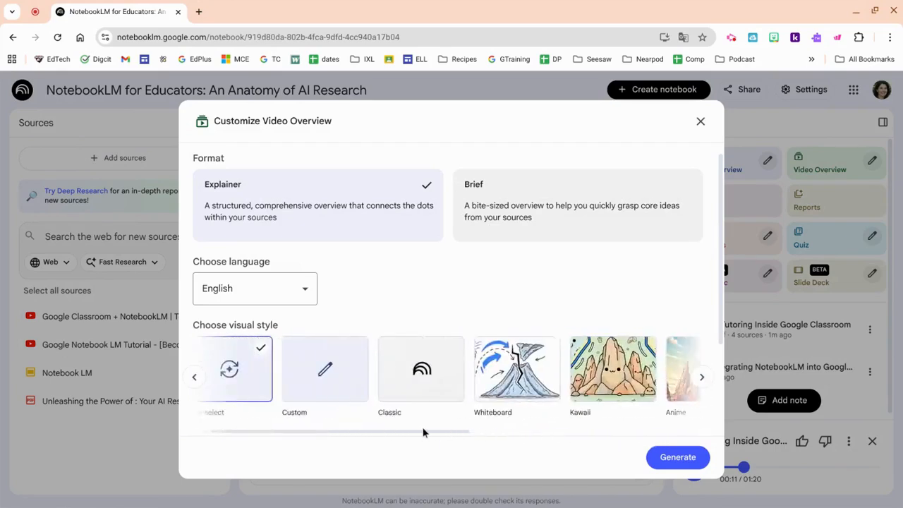
{"action": "left_click", "coordinate": [314, 380]}
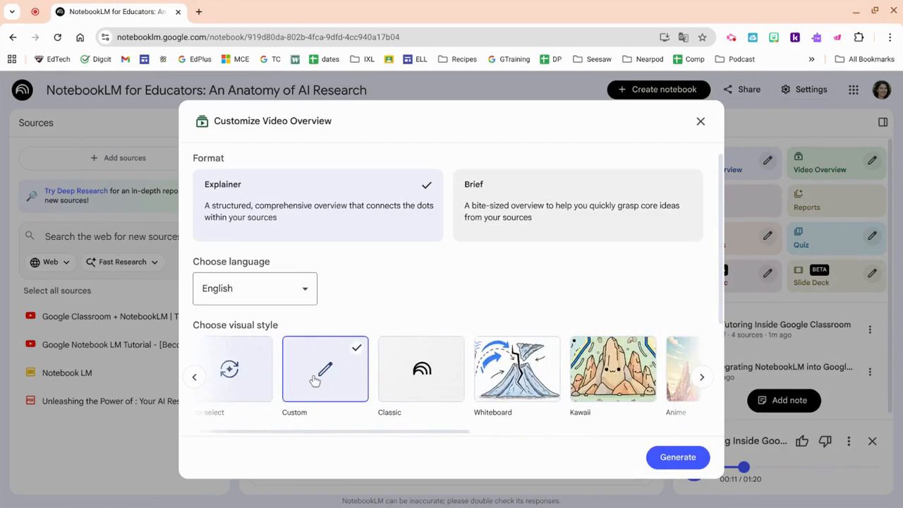
{"action": "scroll", "coordinate": [316, 377], "scroll_direction": "down", "scroll_amount": 2}
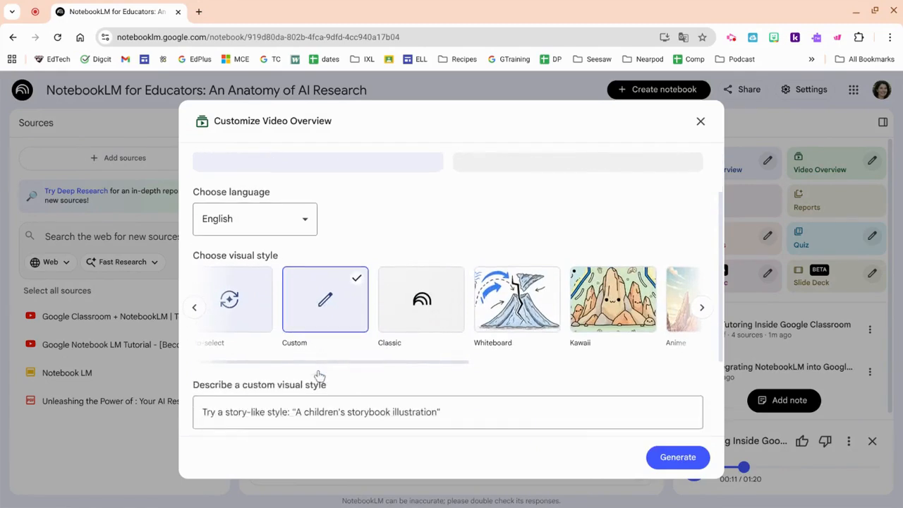
{"action": "scroll", "coordinate": [319, 376], "scroll_direction": "down", "scroll_amount": 1}
{"action": "left_click", "coordinate": [317, 376]}
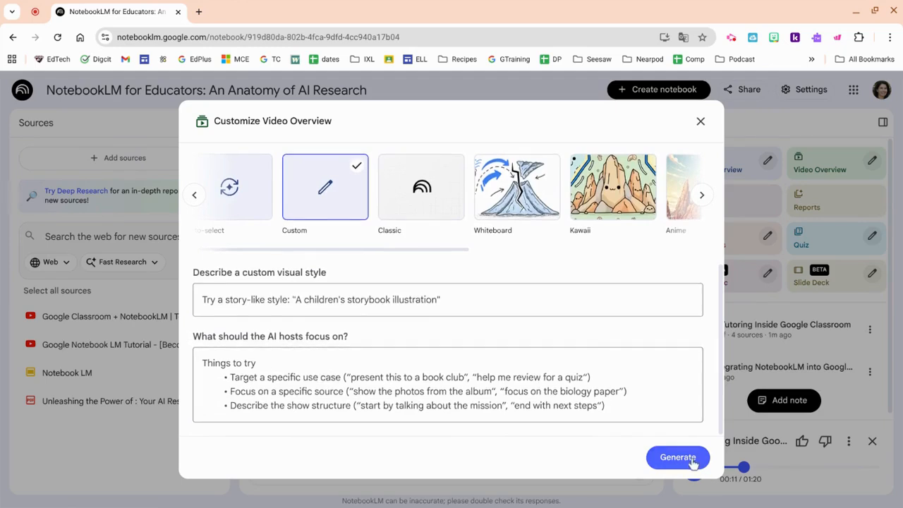
{"action": "left_click", "coordinate": [701, 122]}
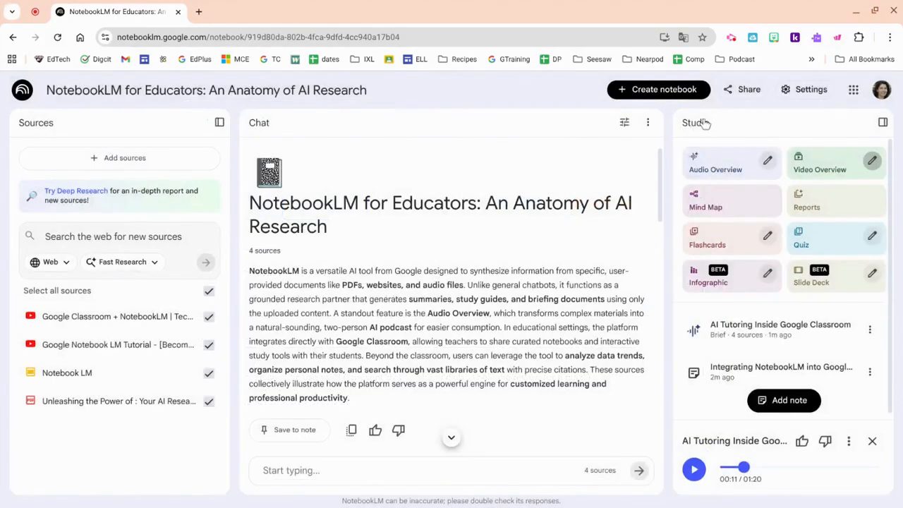
Step: Generate a mind map from the notebook's sources and open it
{"action": "left_click", "coordinate": [719, 199]}
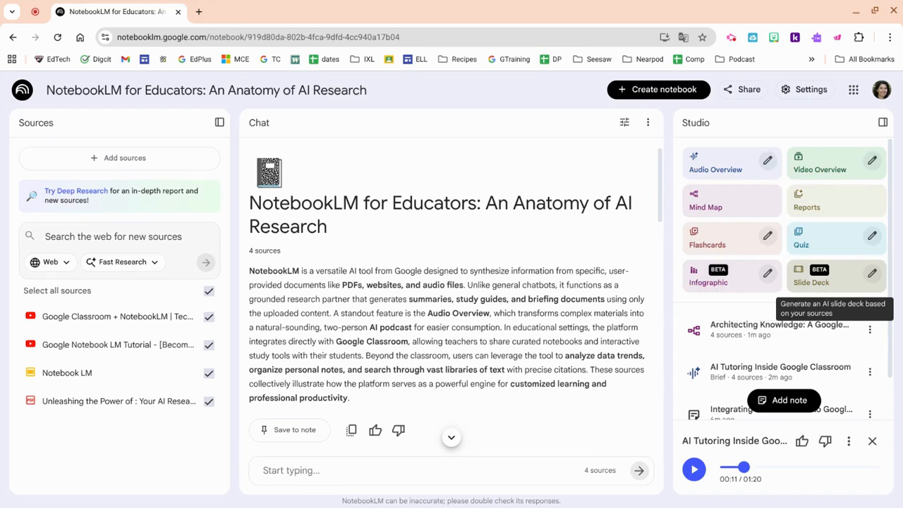
{"action": "left_click", "coordinate": [737, 329]}
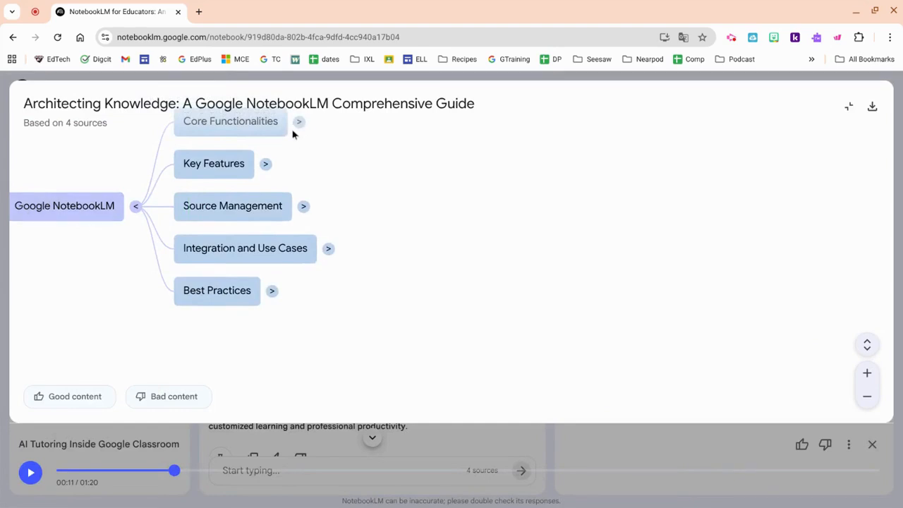
Step: Expand the Key Features and Studio Tools branches of the mind map, and close the map after viewing them
{"action": "left_click", "coordinate": [265, 165]}
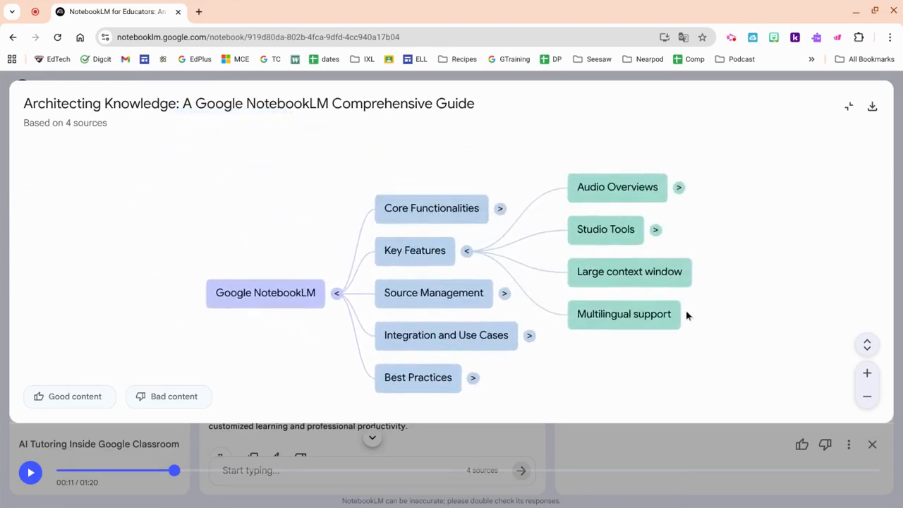
{"action": "left_click", "coordinate": [657, 229]}
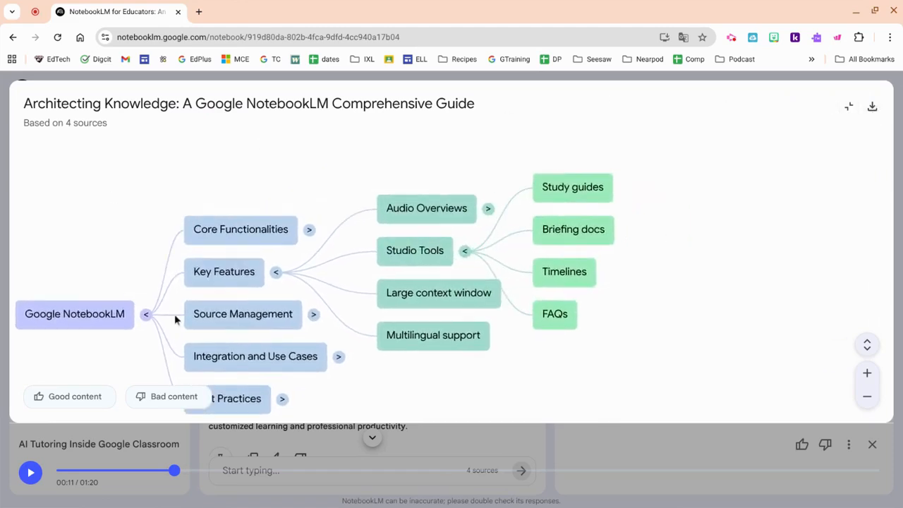
{"action": "left_click", "coordinate": [647, 449]}
{"action": "left_click", "coordinate": [576, 123]}
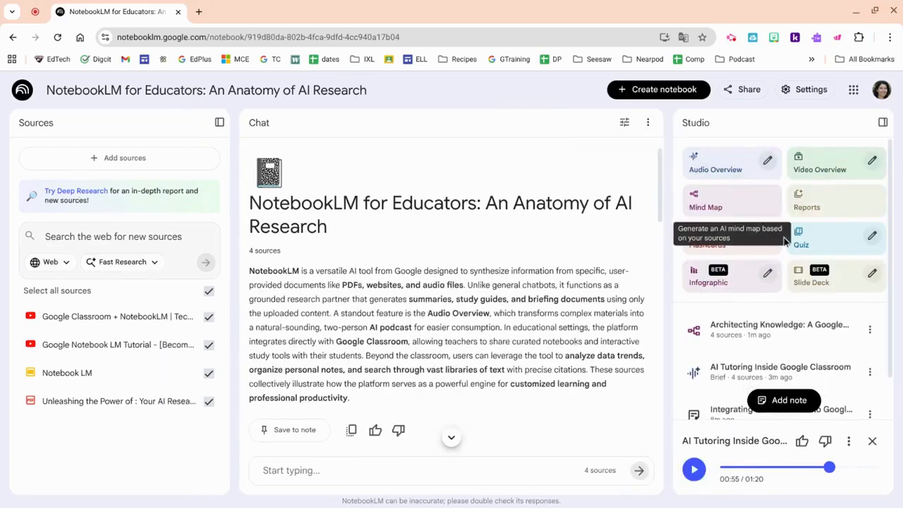
Step: Review the quiz customization options for number of questions, difficulty and topic, and close them without generating
{"action": "left_click", "coordinate": [872, 236]}
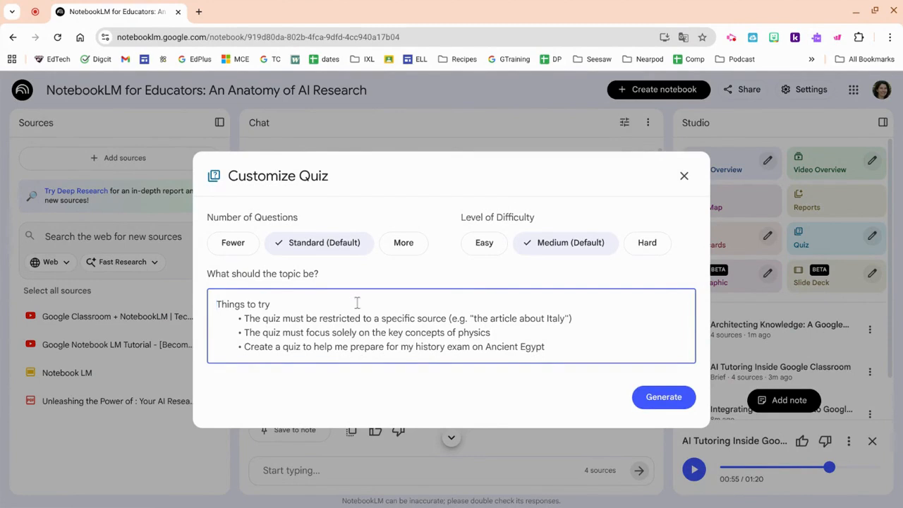
{"action": "left_click", "coordinate": [684, 176]}
{"action": "scroll", "coordinate": [769, 252], "scroll_direction": "down", "scroll_amount": 1}
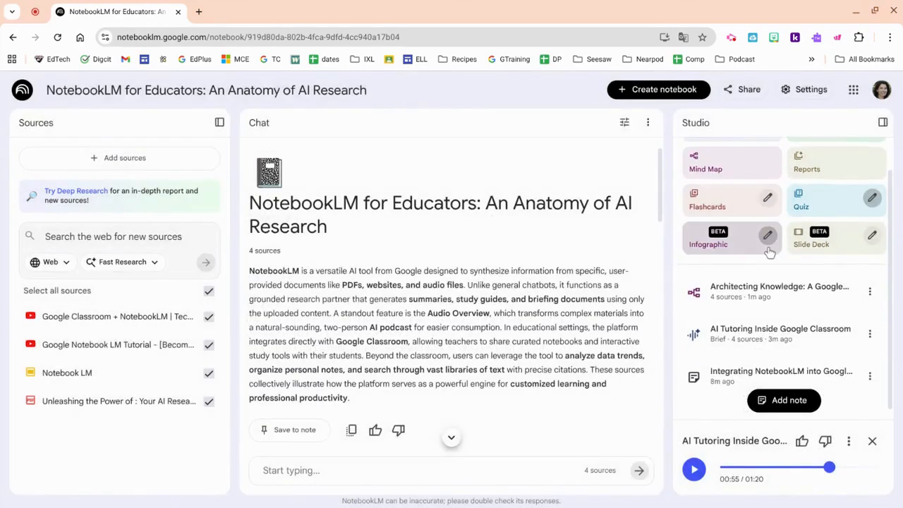
{"action": "scroll", "coordinate": [769, 252], "scroll_direction": "up", "scroll_amount": 1}
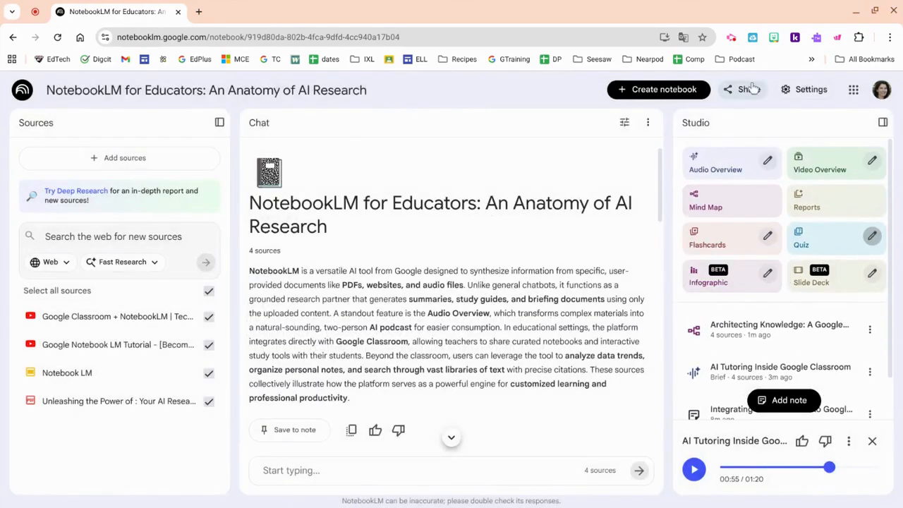
Step: Open the NotebookLM Help page from the settings and return to the notebook
{"action": "left_click", "coordinate": [794, 93]}
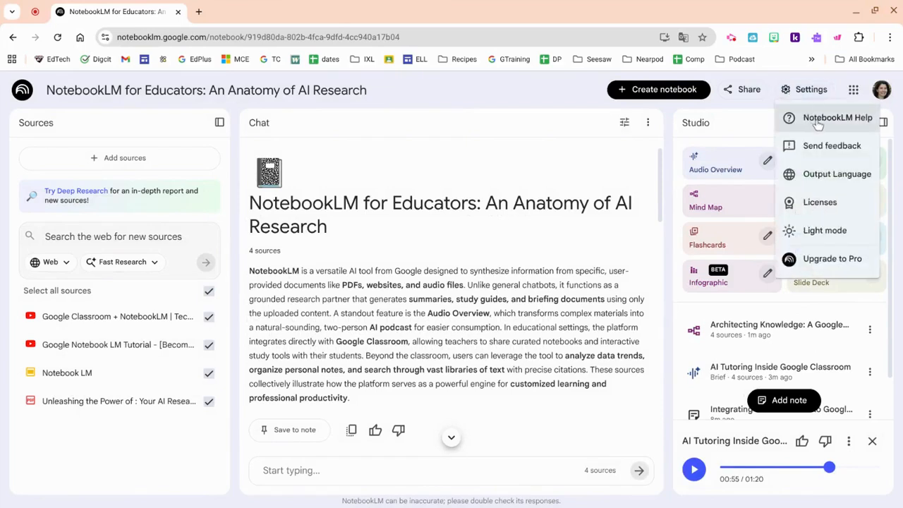
{"action": "left_click", "coordinate": [817, 121]}
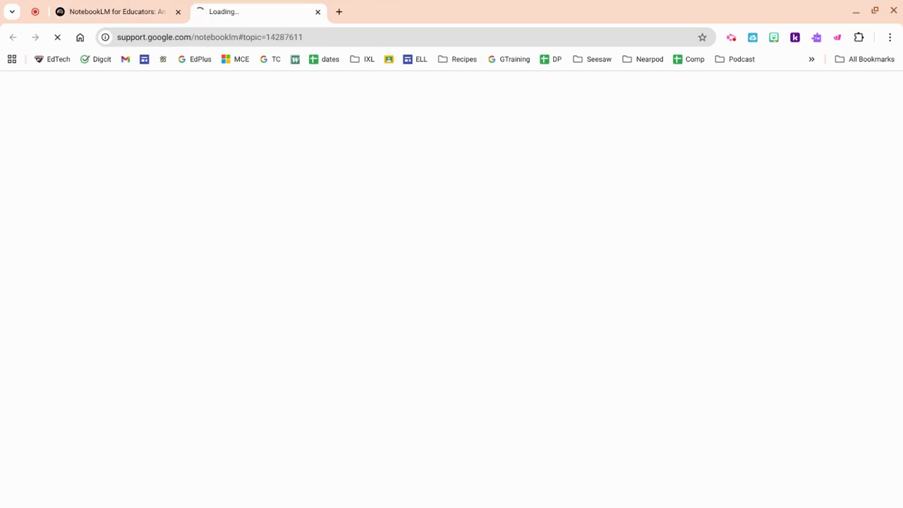
{"action": "left_click", "coordinate": [85, 12]}
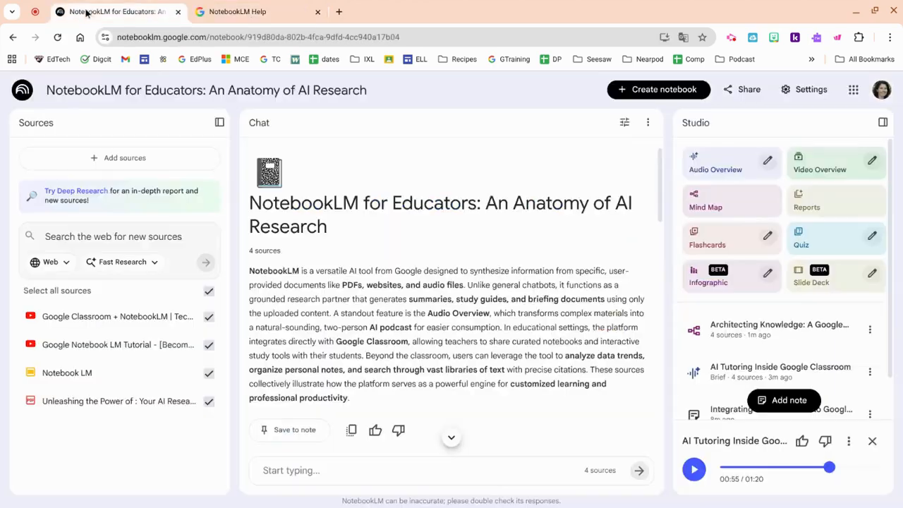
Step: Look through the available output language overrides and close the configuration without saving a change
{"action": "left_click", "coordinate": [801, 90]}
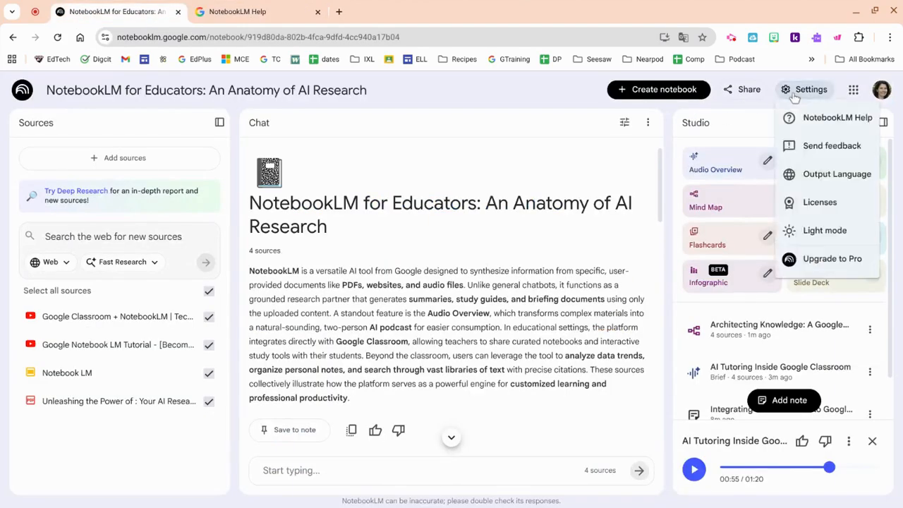
{"action": "left_click", "coordinate": [822, 178]}
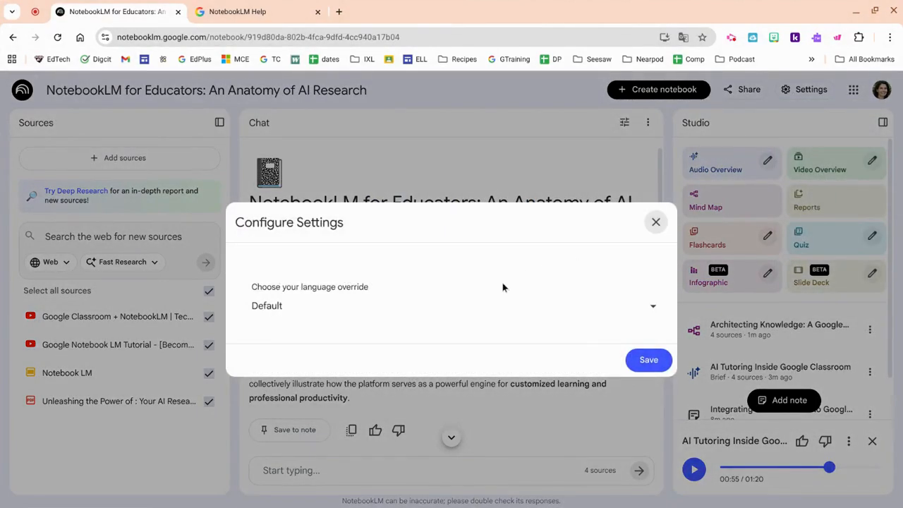
{"action": "left_click", "coordinate": [279, 308]}
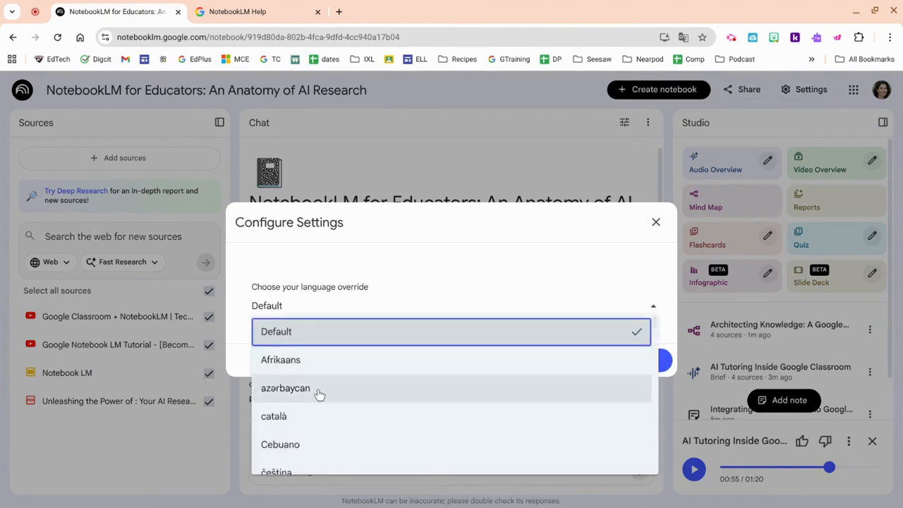
{"action": "scroll", "coordinate": [318, 394], "scroll_direction": "down", "scroll_amount": 3}
{"action": "left_click", "coordinate": [644, 230]}
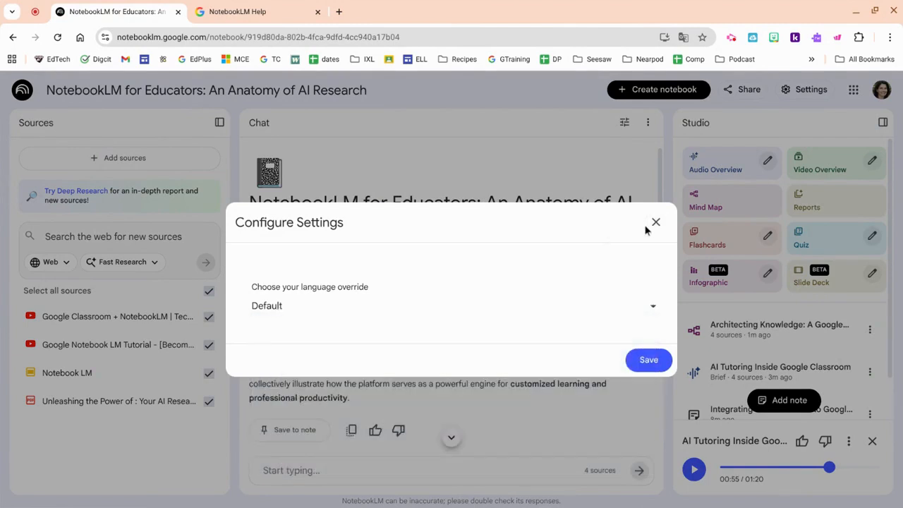
{"action": "left_click", "coordinate": [652, 224]}
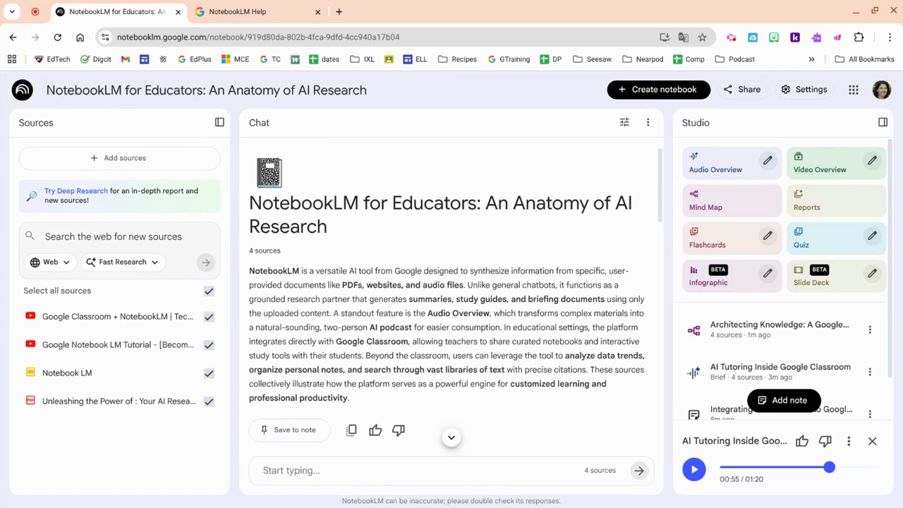
Step: Check the display mode choices in the notebook settings: light, dark and device
{"action": "left_click", "coordinate": [811, 89]}
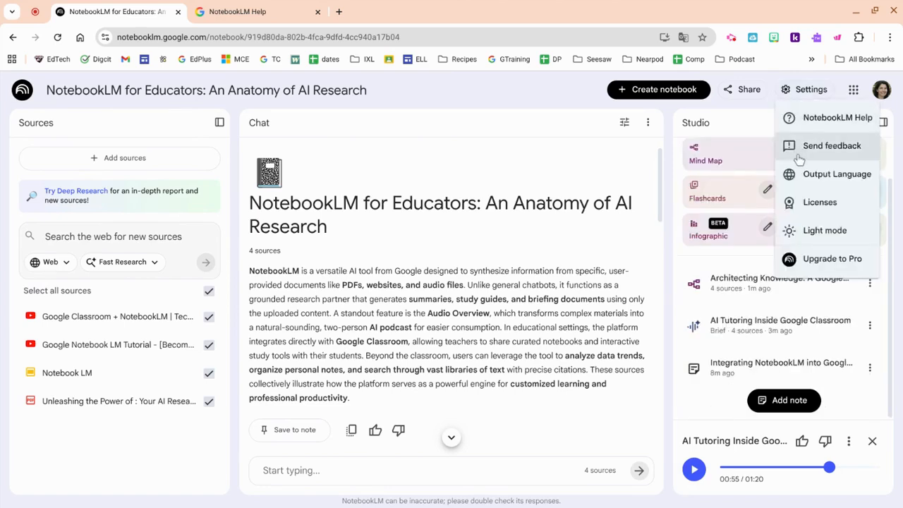
{"action": "mouse_move", "coordinate": [816, 235]}
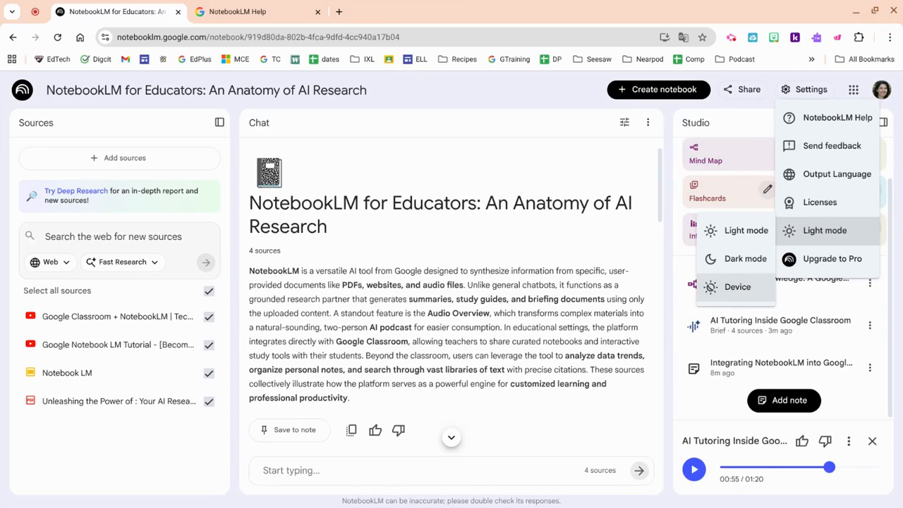
{"action": "left_click", "coordinate": [738, 126]}
Step: Review the notebook's sharing options for adding people and limiting viewer access to Full notebook or Chat only, and close without sharing
{"action": "left_click", "coordinate": [742, 89]}
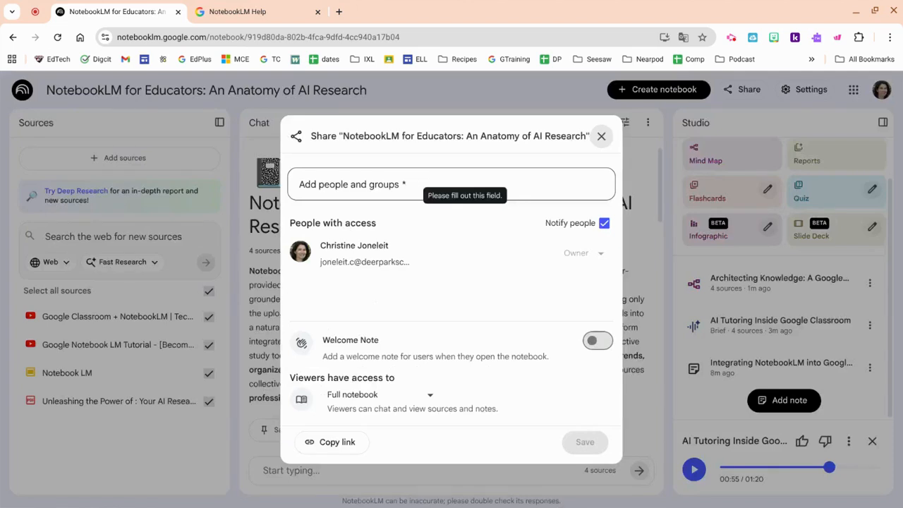
{"action": "left_click", "coordinate": [403, 185]}
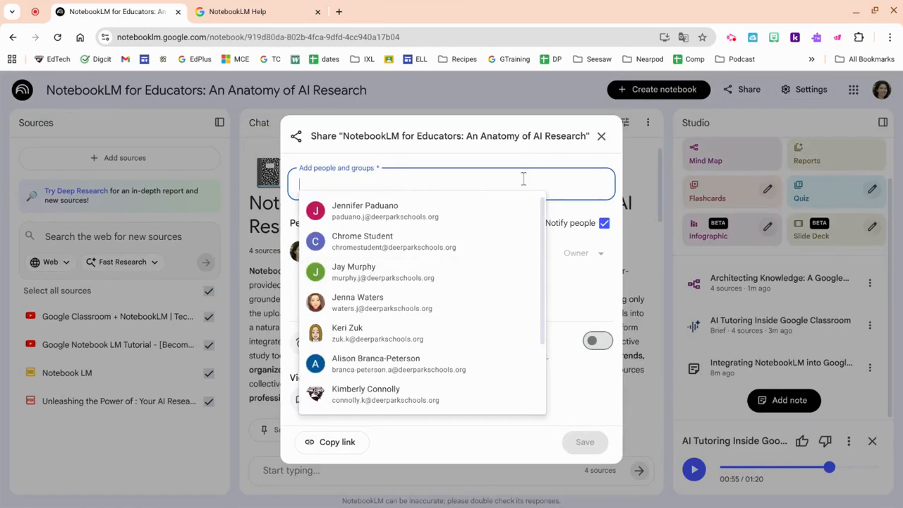
{"action": "left_click", "coordinate": [561, 161]}
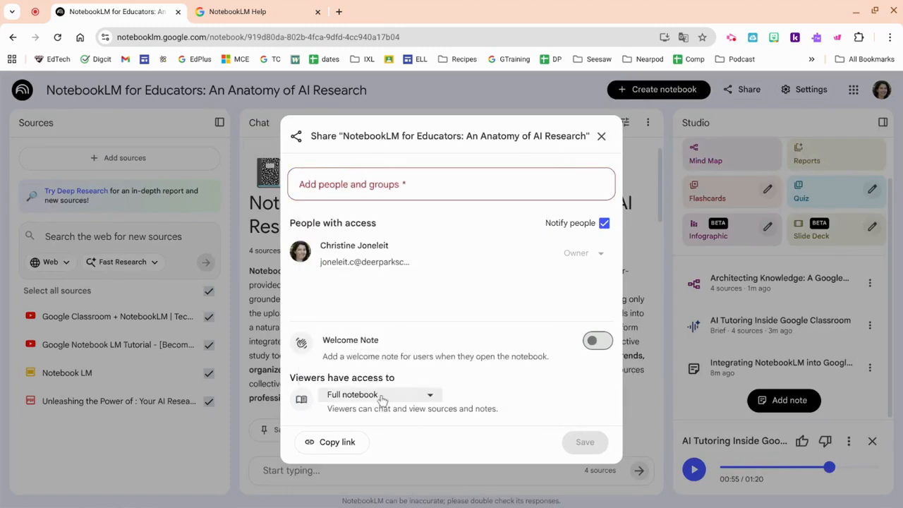
{"action": "left_click", "coordinate": [422, 399]}
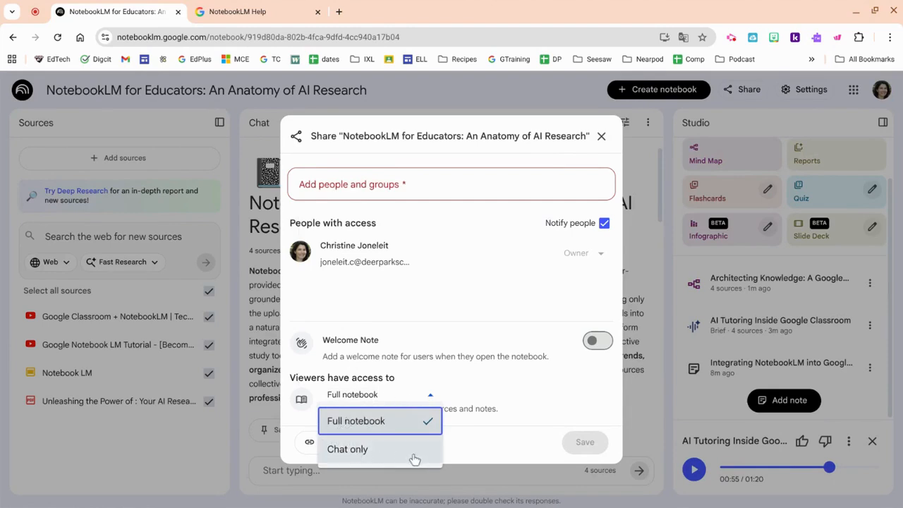
{"action": "left_click", "coordinate": [447, 384]}
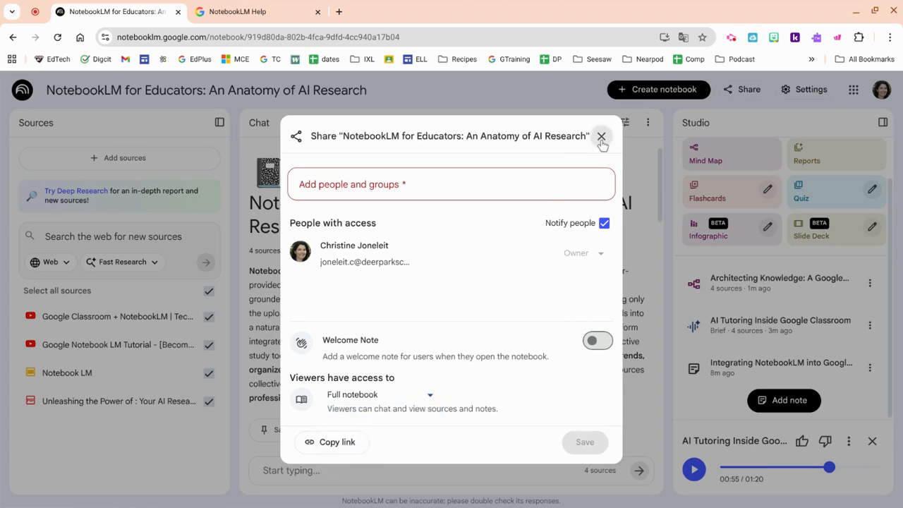
{"action": "left_click", "coordinate": [601, 136]}
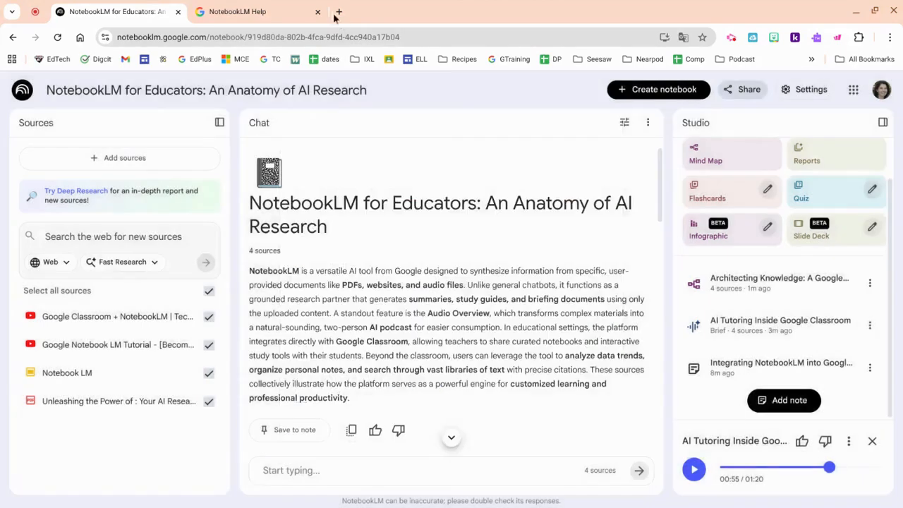
Step: Switch to Google Classroom and start a new NotebookLM item in the classwork of Per 2 CS First Class
{"action": "left_click", "coordinate": [339, 11]}
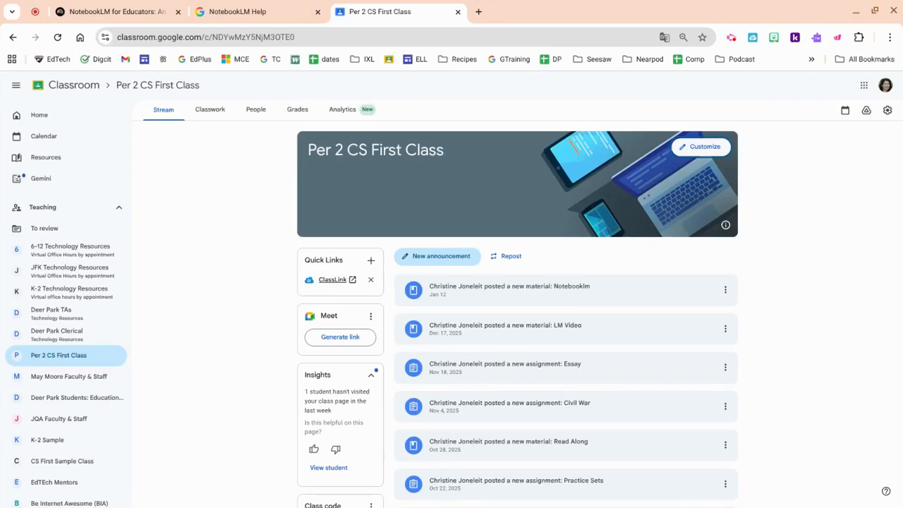
{"action": "left_click", "coordinate": [215, 111]}
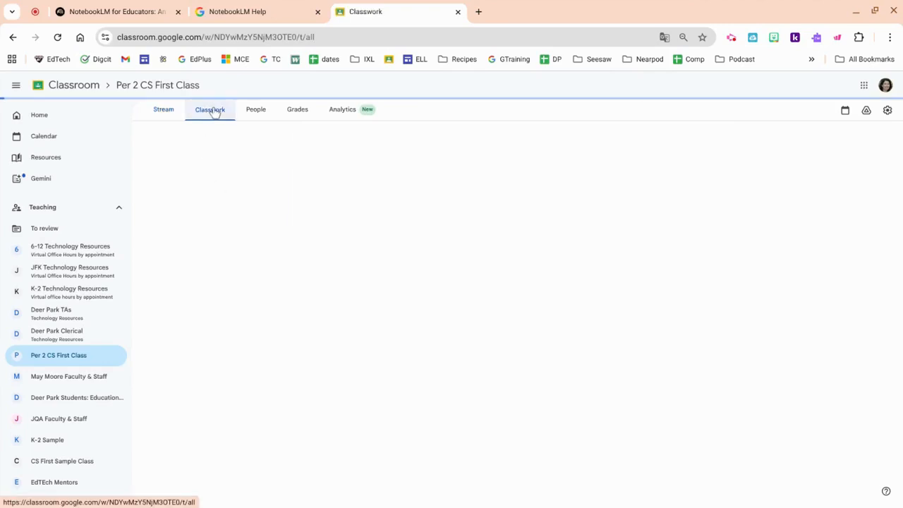
{"action": "left_click", "coordinate": [374, 140]}
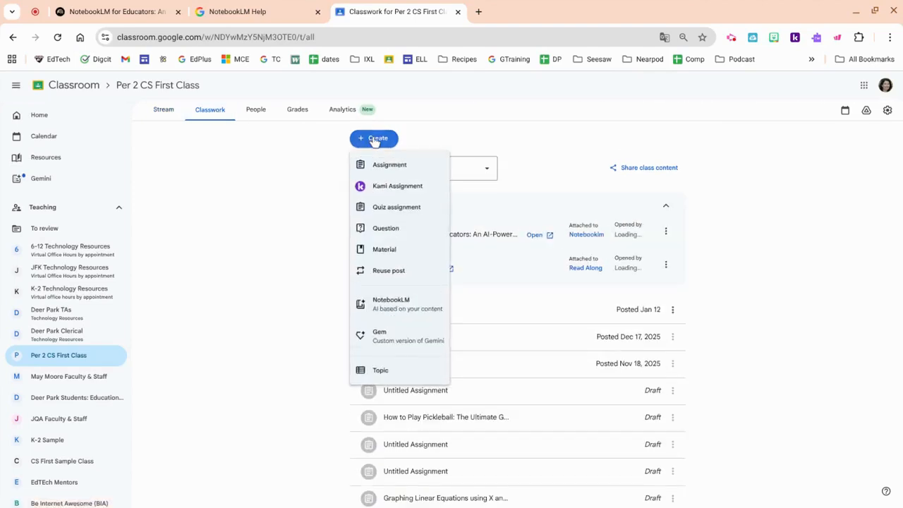
{"action": "left_click", "coordinate": [393, 313]}
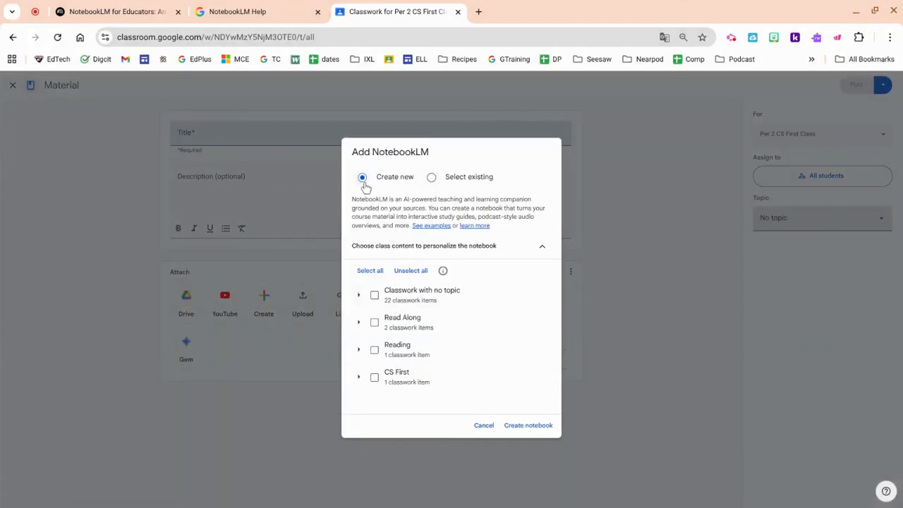
Step: Attach the existing notebook "NotebookLM for Educators: An AI-Powered Research Gu..." to the class material
{"action": "left_click", "coordinate": [431, 177]}
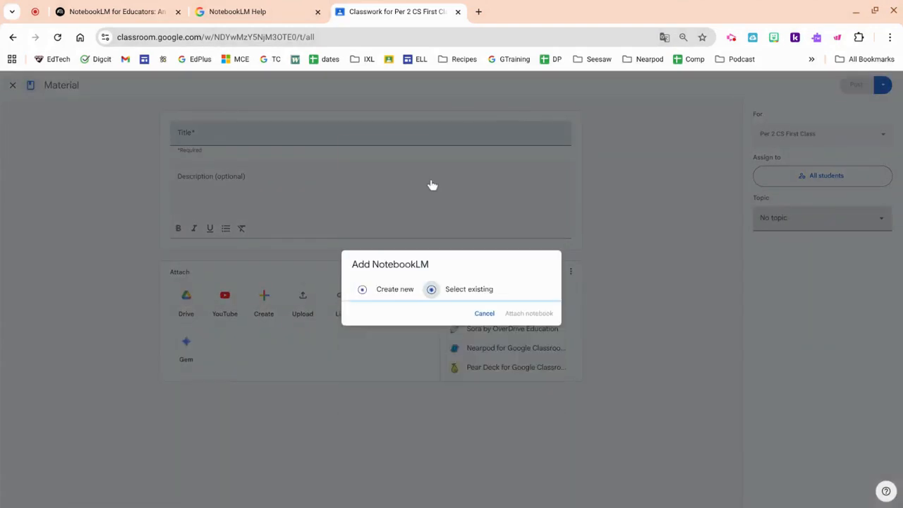
{"action": "left_click", "coordinate": [419, 302]}
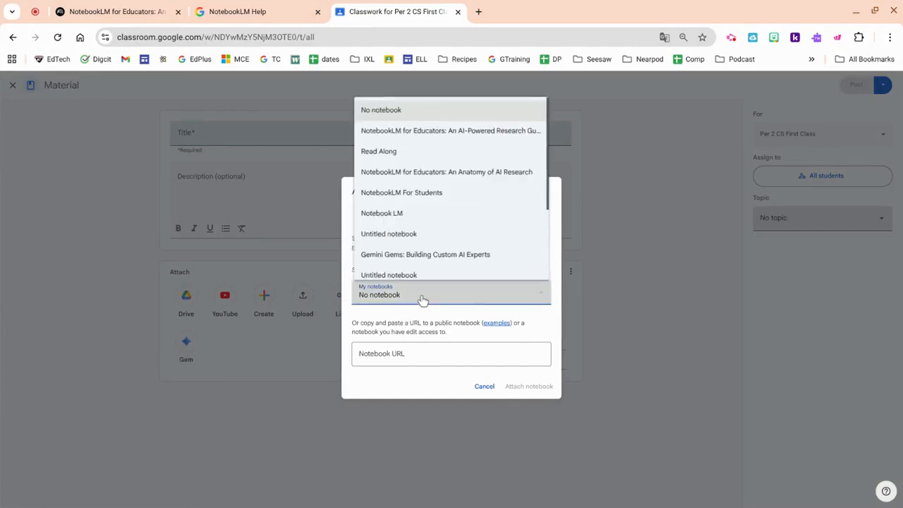
{"action": "left_click", "coordinate": [448, 137]}
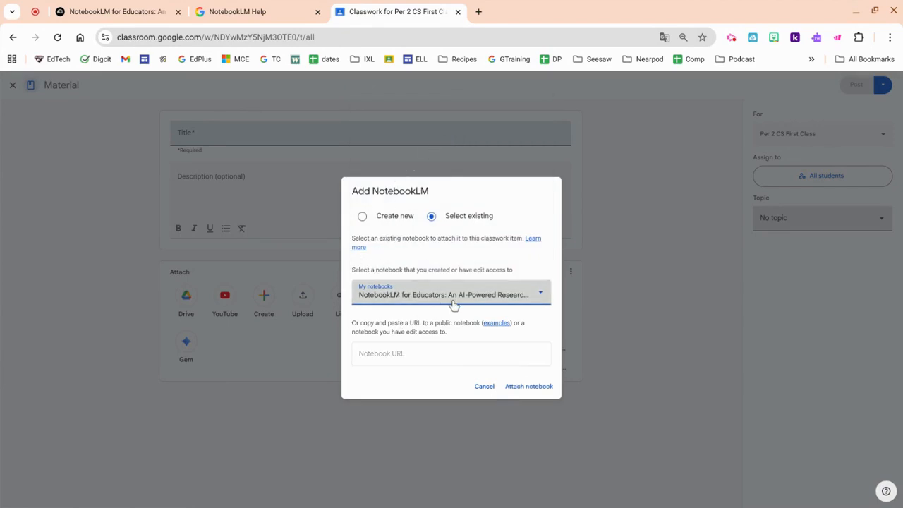
{"action": "left_click", "coordinate": [525, 395]}
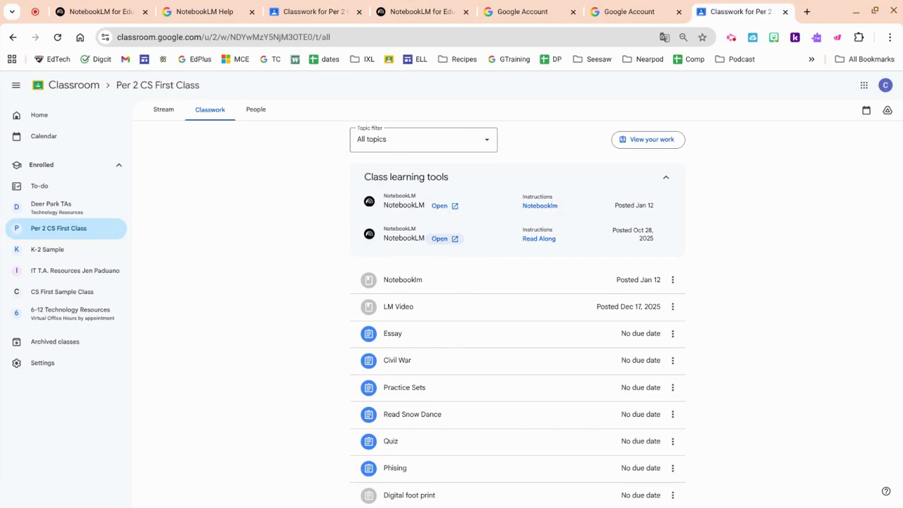
Step: Switch back to the "NotebookLM for Educators: An Anatomy of AI Research" notebook and view its Studio tools
{"action": "left_click", "coordinate": [94, 12]}
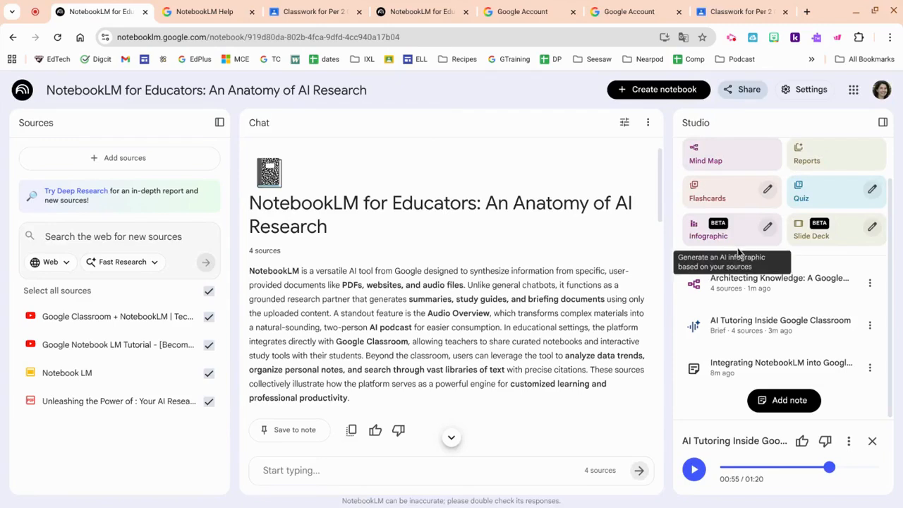
{"action": "scroll", "coordinate": [871, 225], "scroll_direction": "up", "scroll_amount": 1}
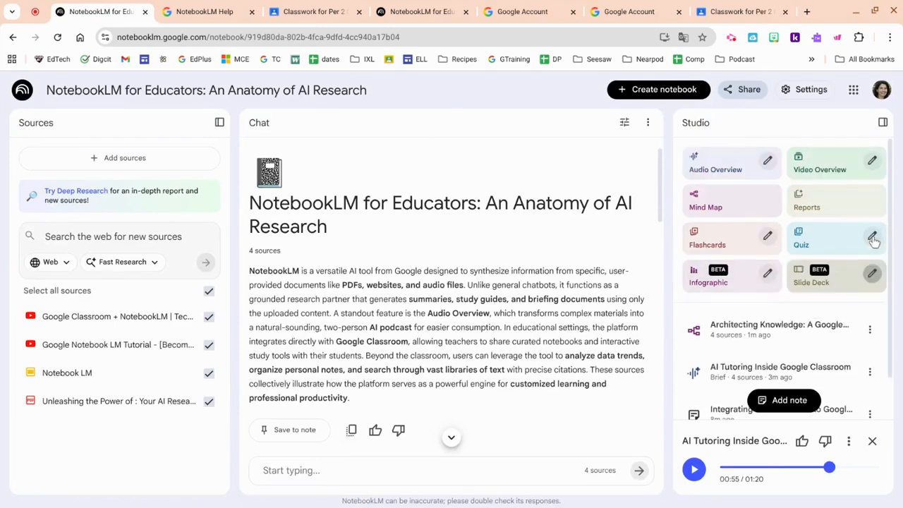